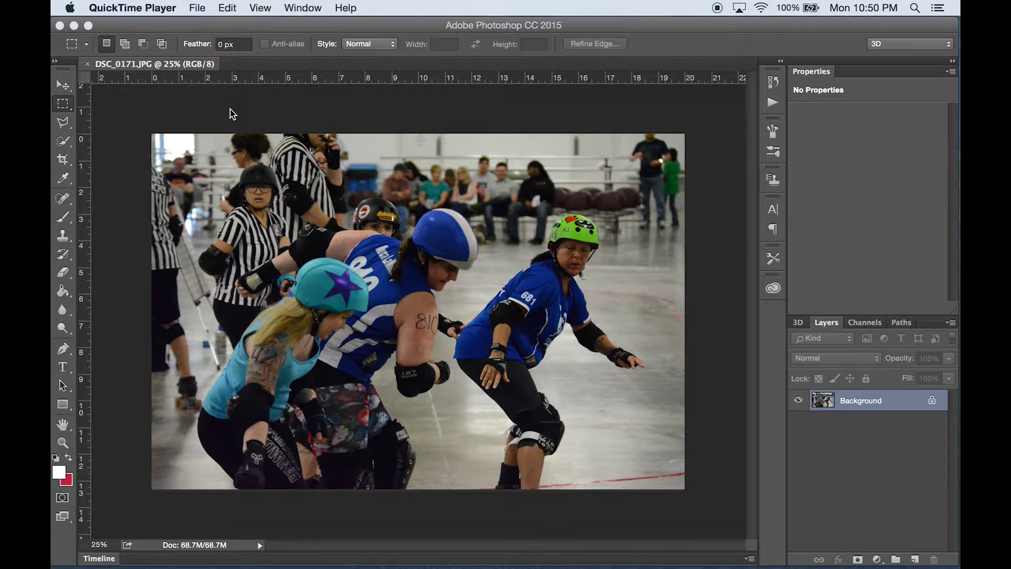
Make Photoshop the active application instead of QuickTime Player, with DSC_0171.JPG open.
left_click(184, 107)
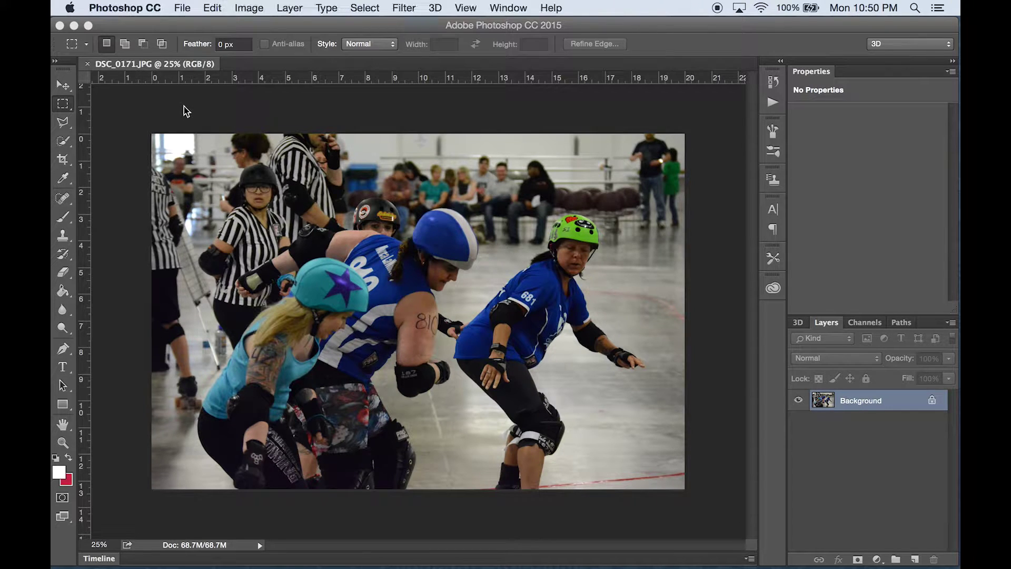
left_click(259, 11)
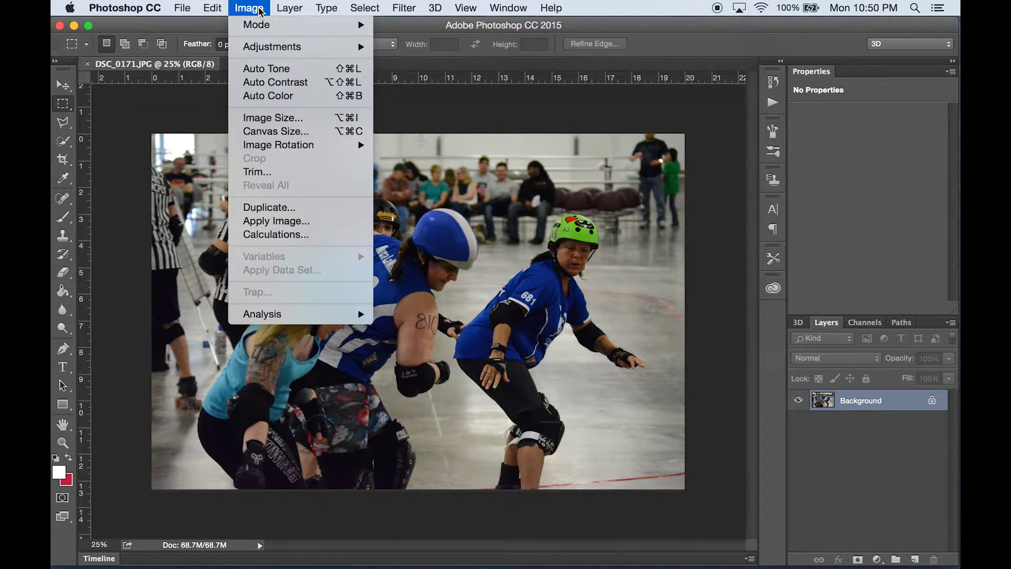
left_click(278, 118)
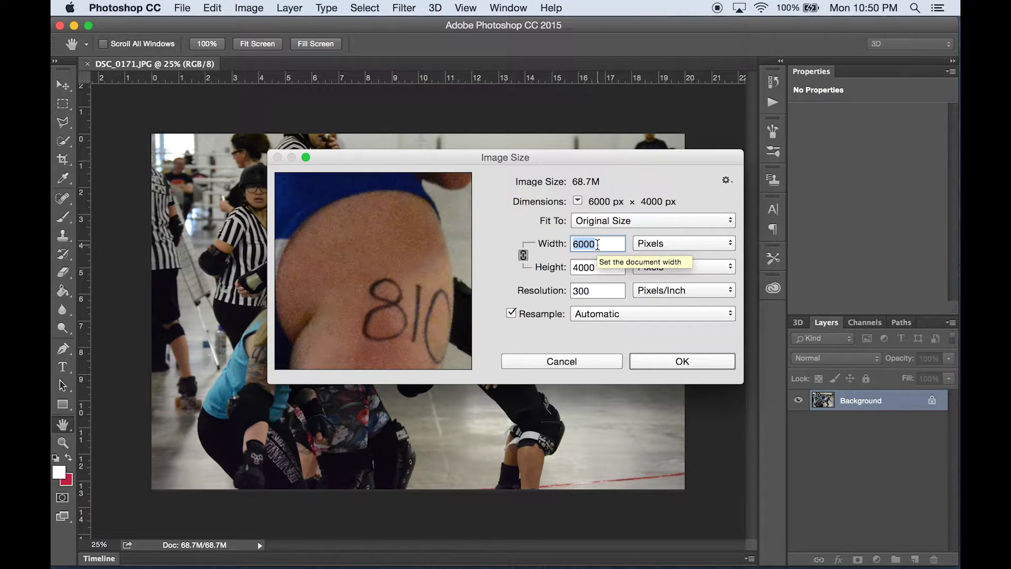
left_click(599, 289)
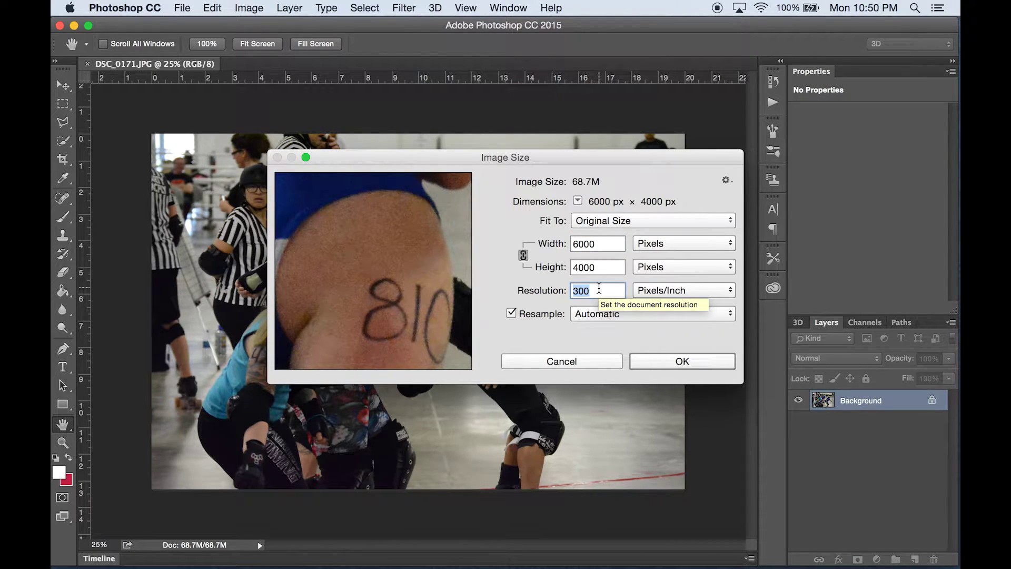
type("72")
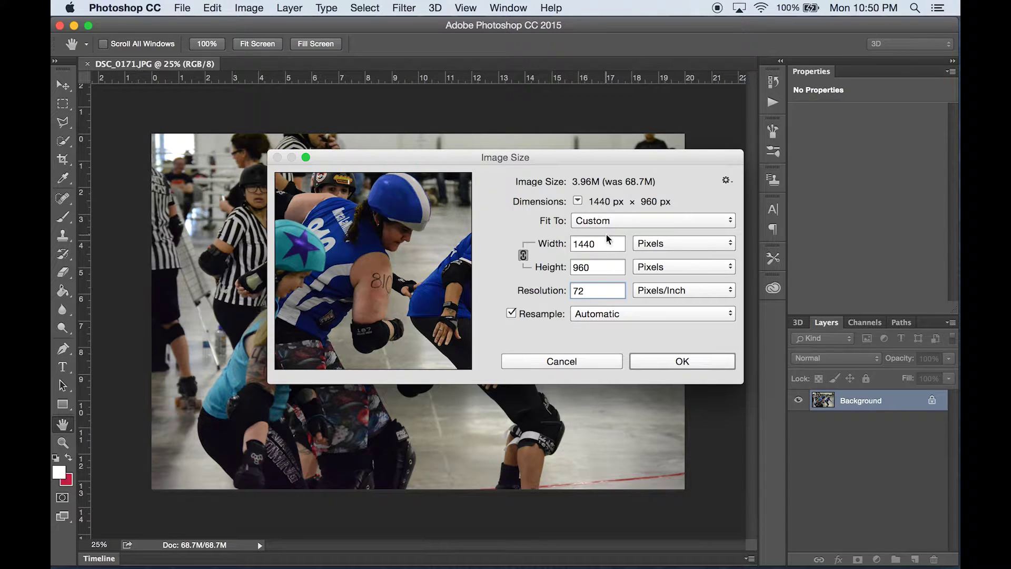
left_click_drag(606, 244, 561, 243)
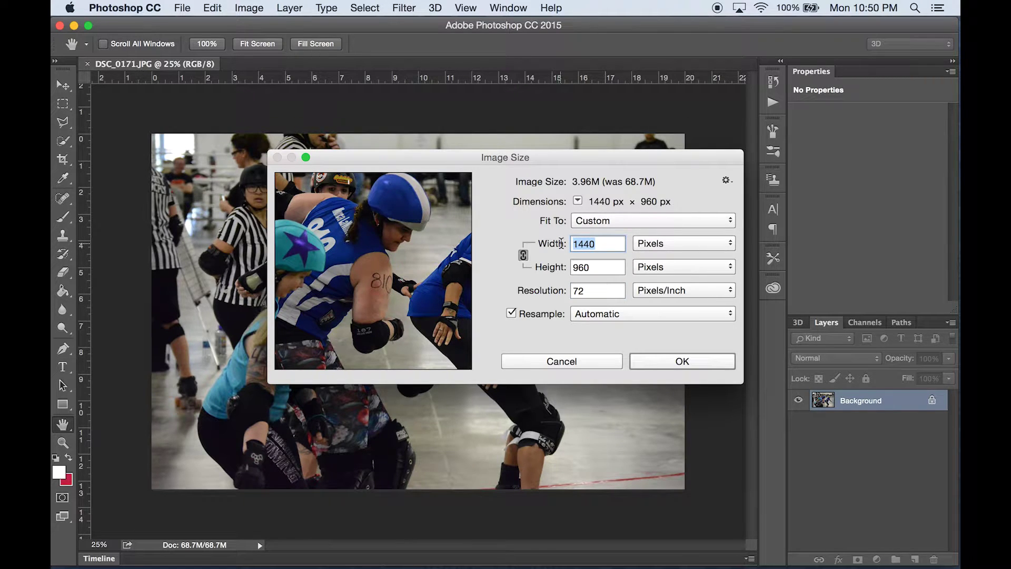
type("800")
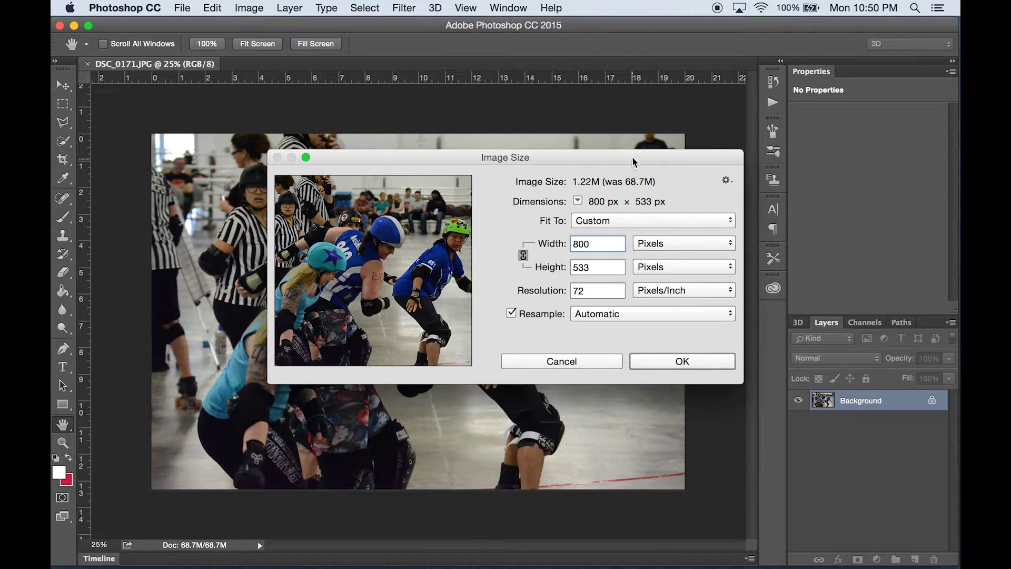
left_click_drag(634, 161, 637, 124)
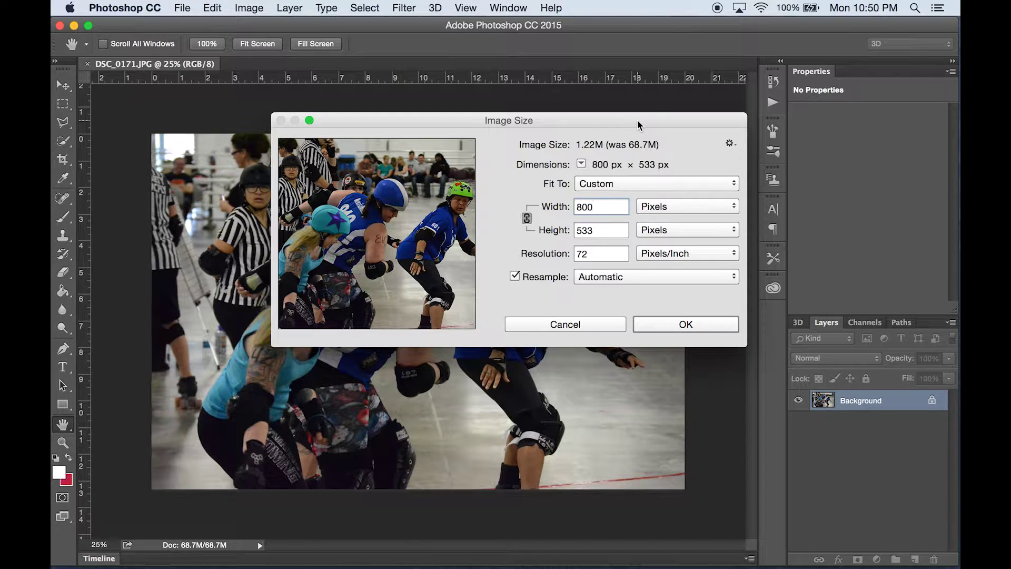
left_click_drag(637, 123, 638, 93)
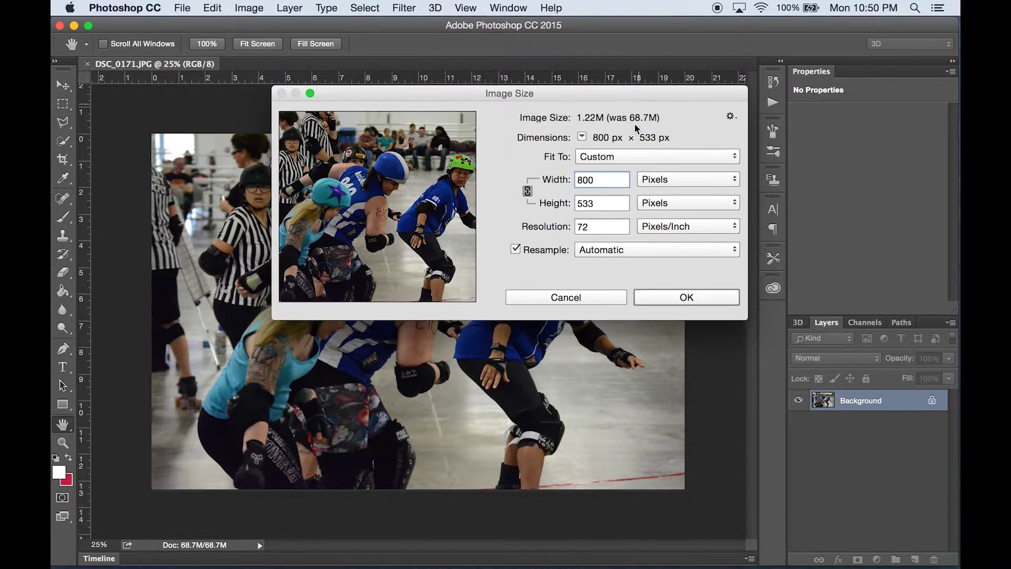
left_click(583, 299)
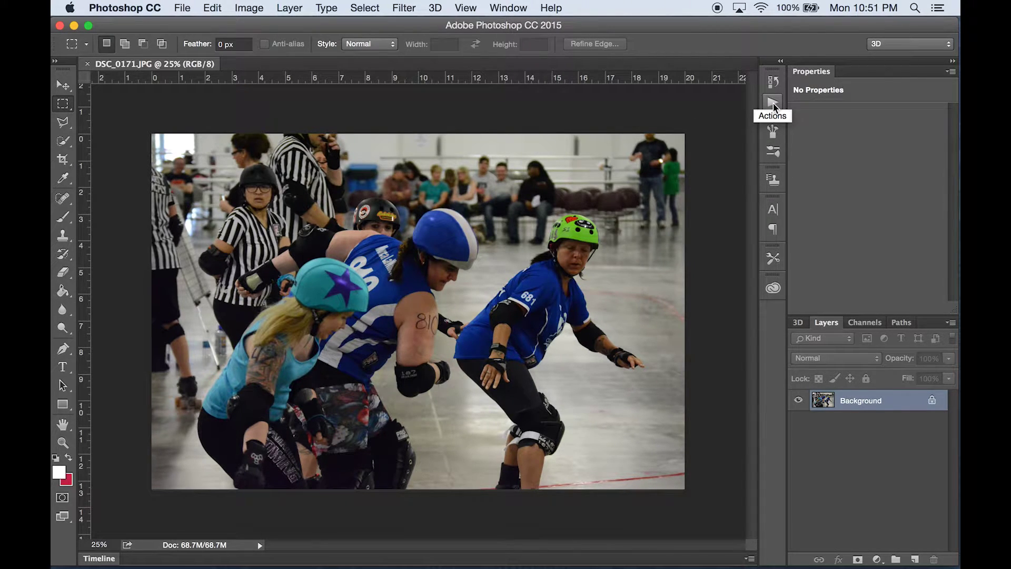
Show the Actions panel and scroll through the Default Actions list.
left_click(505, 9)
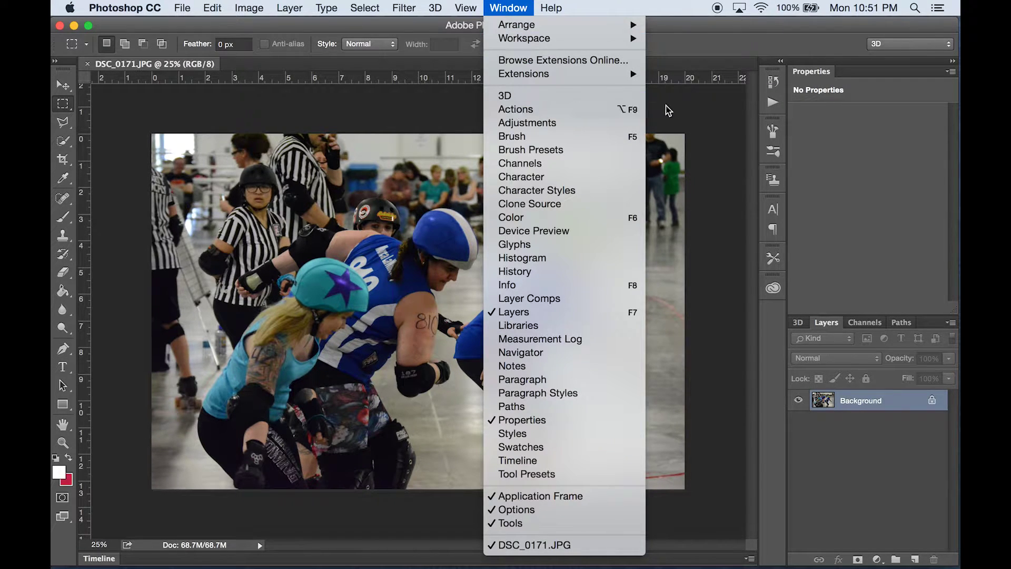
left_click(774, 103)
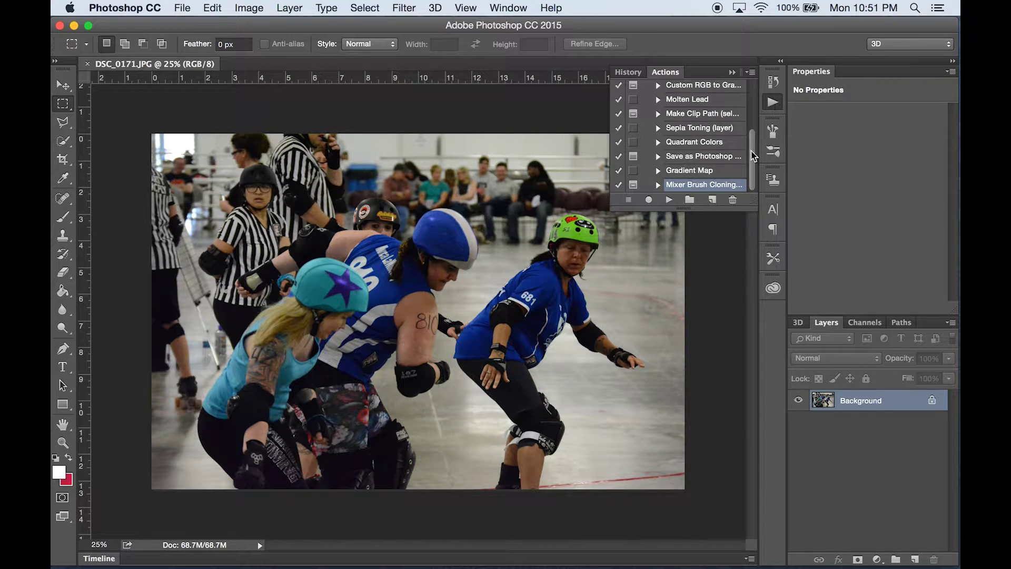
scroll(744, 108, "up", 3)
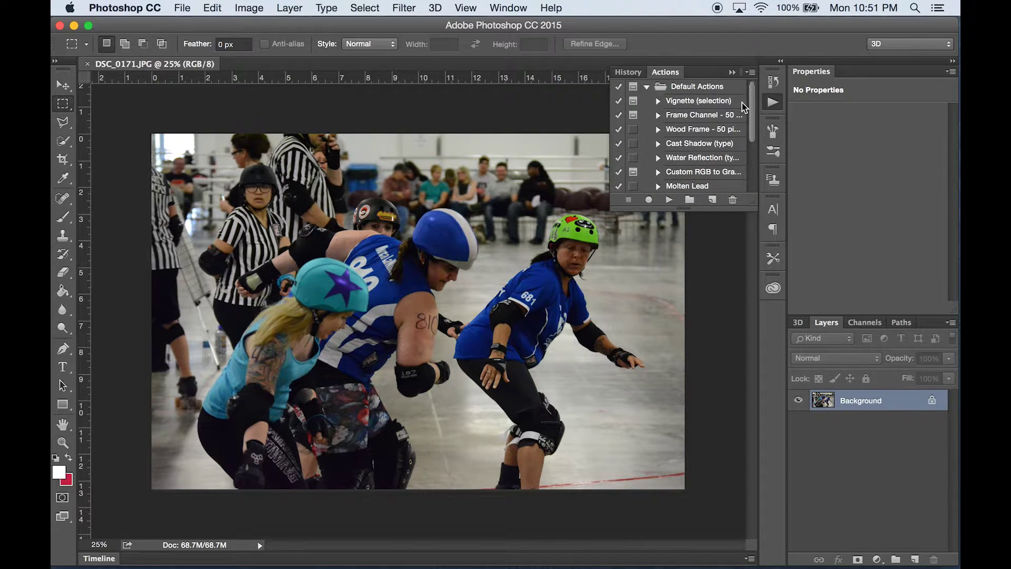
scroll(742, 121, "down", 5)
scroll(743, 148, "down", 1)
scroll(745, 158, "up", 6)
scroll(743, 137, "down", 6)
scroll(743, 153, "up", 4)
scroll(741, 138, "down", 2)
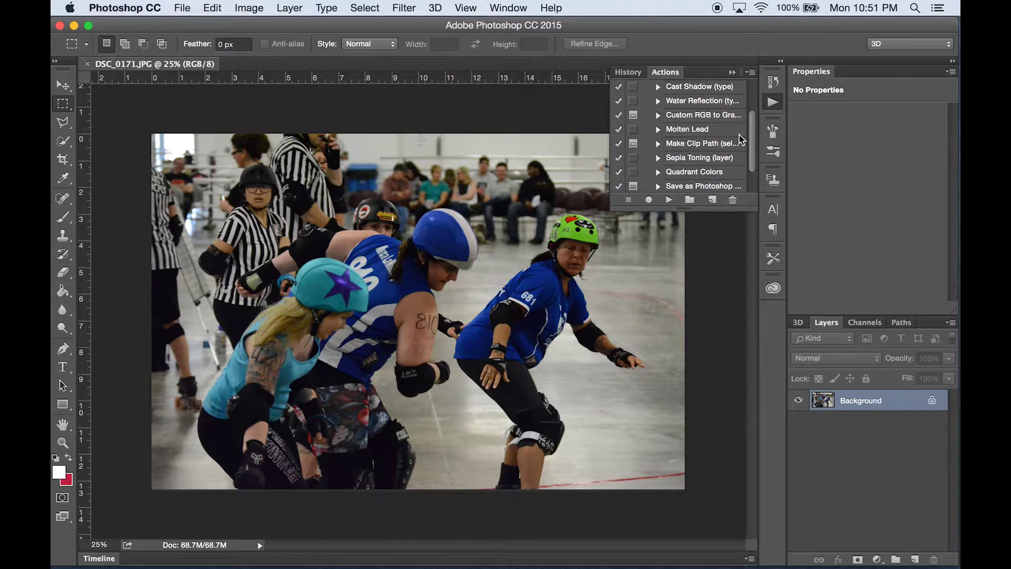
scroll(743, 153, "down", 2)
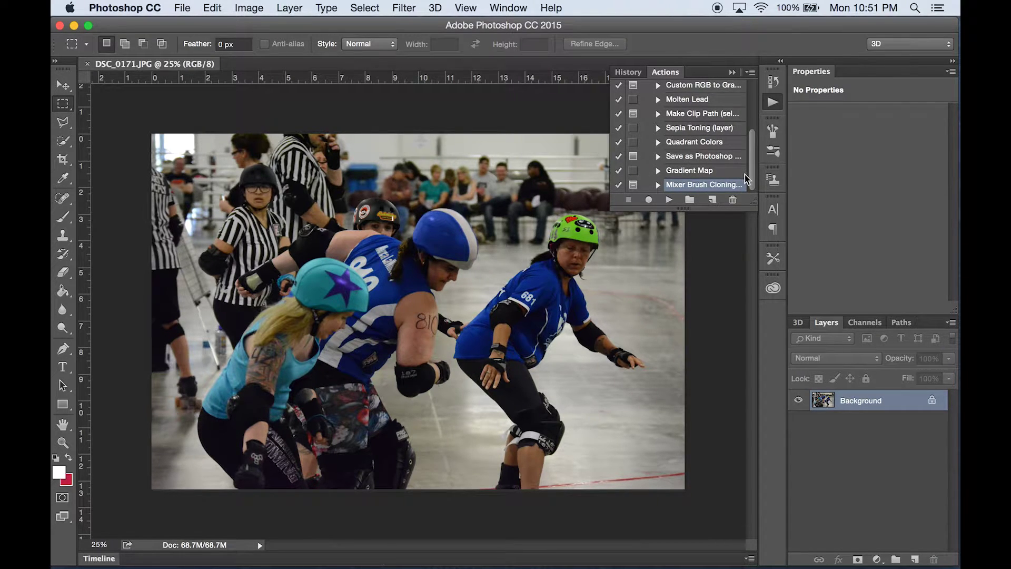
Create a new action set named 'Resize'.
left_click(690, 199)
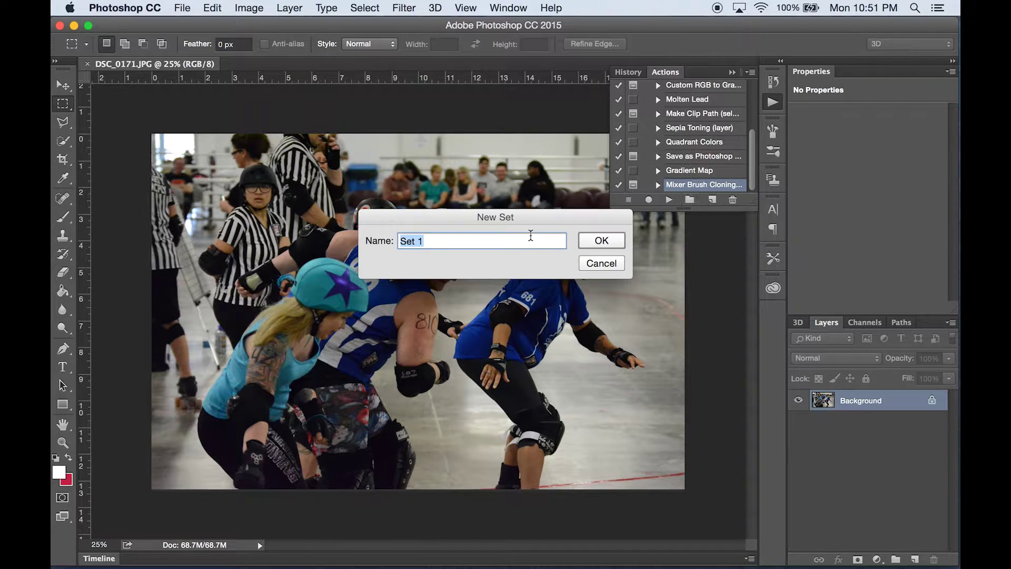
type("Resize")
key("Return")
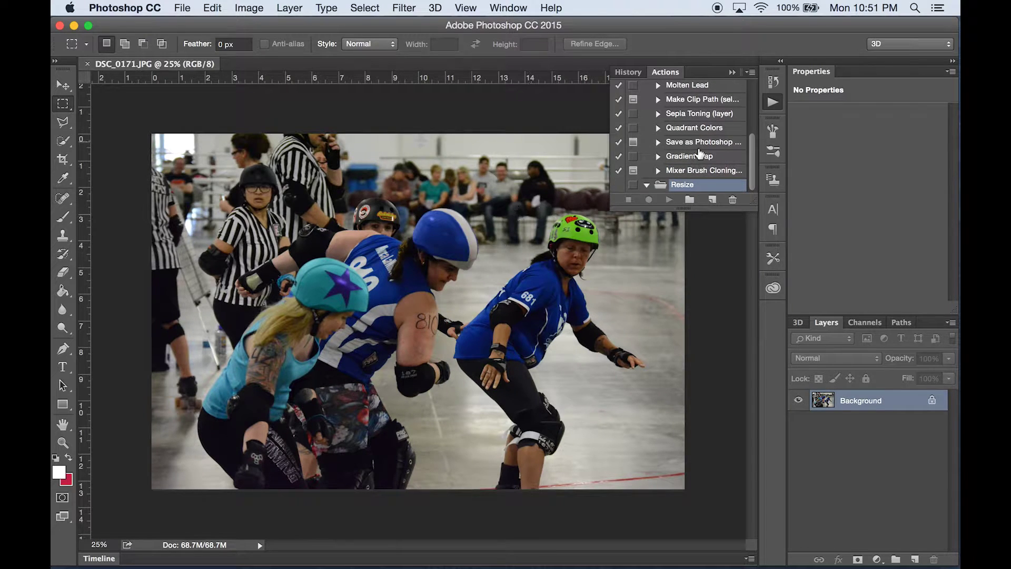
Add the action 'Resize For Web Gallery' with no function key and no colour, and start recording.
left_click(714, 201)
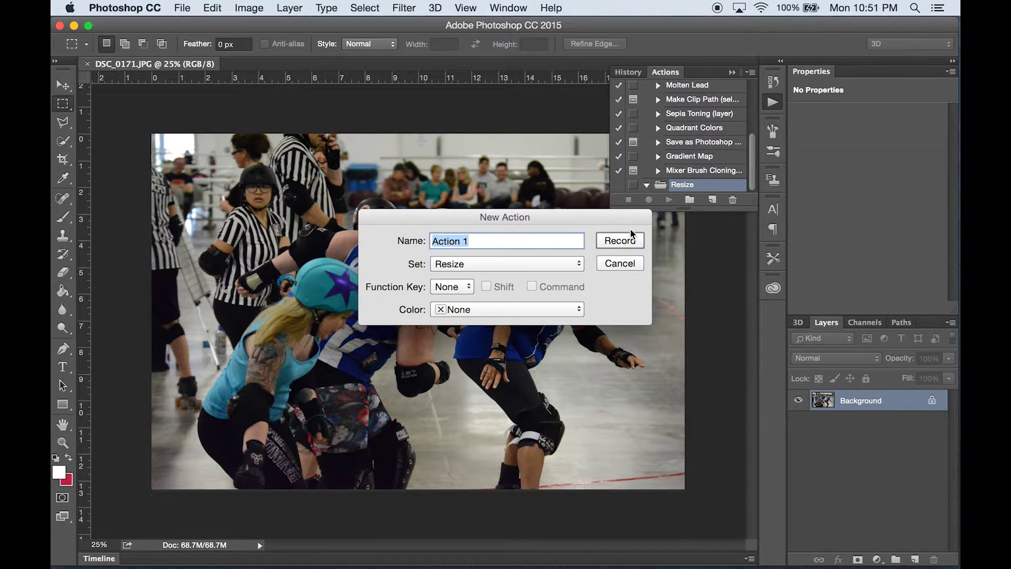
type("Resize For We")
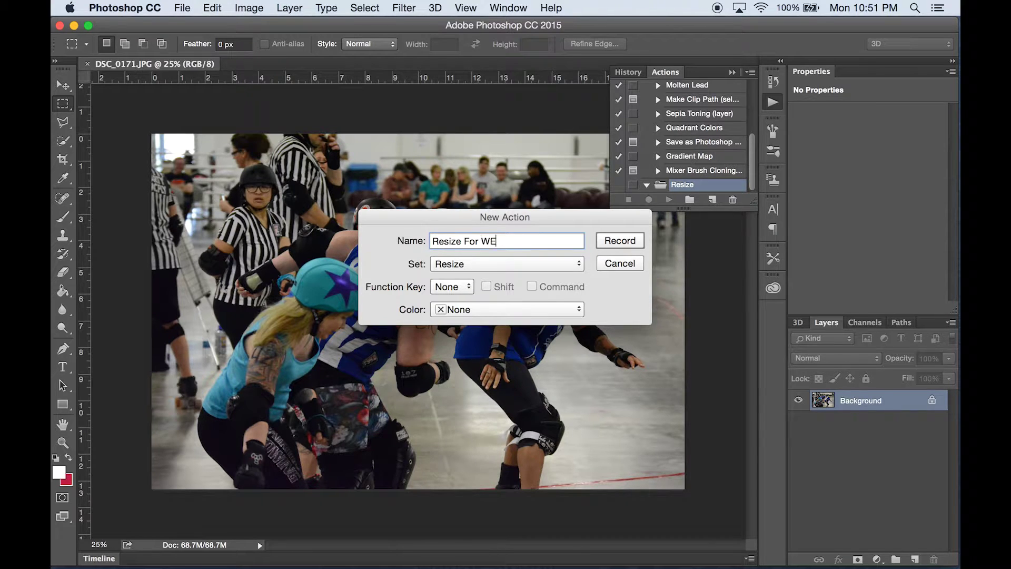
type("b Gallery")
left_click(459, 290)
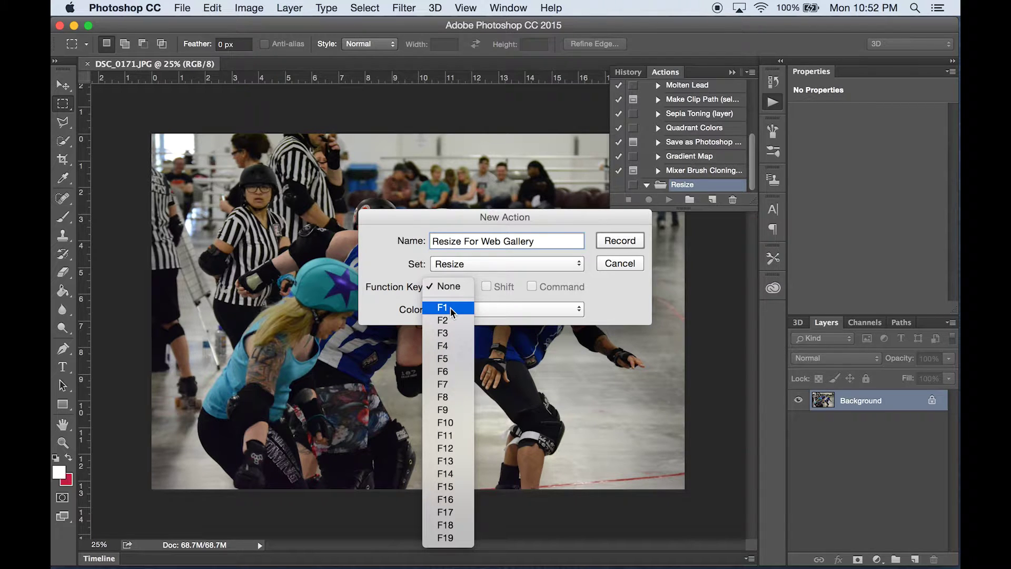
left_click(401, 280)
left_click(474, 309)
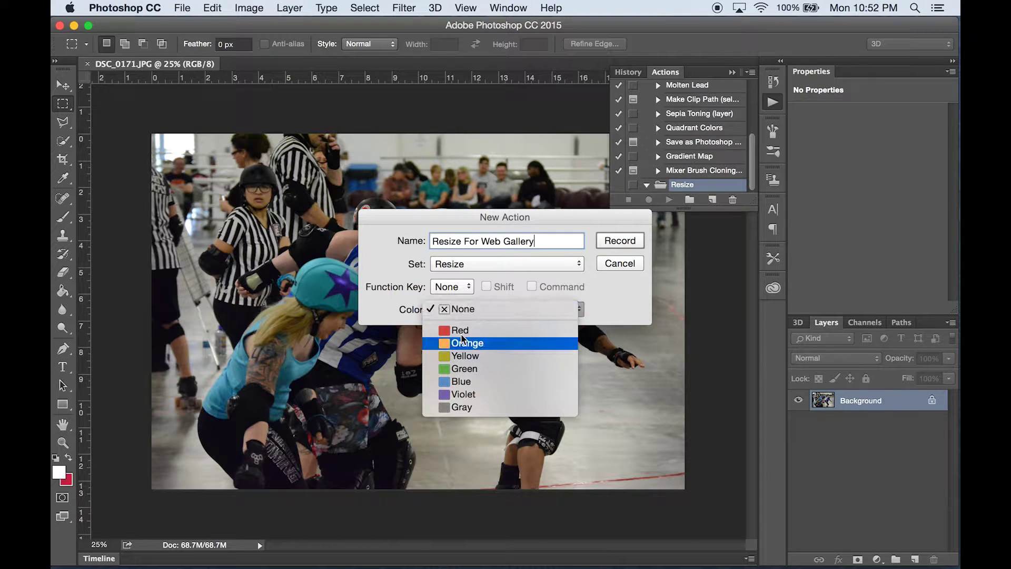
left_click(401, 259)
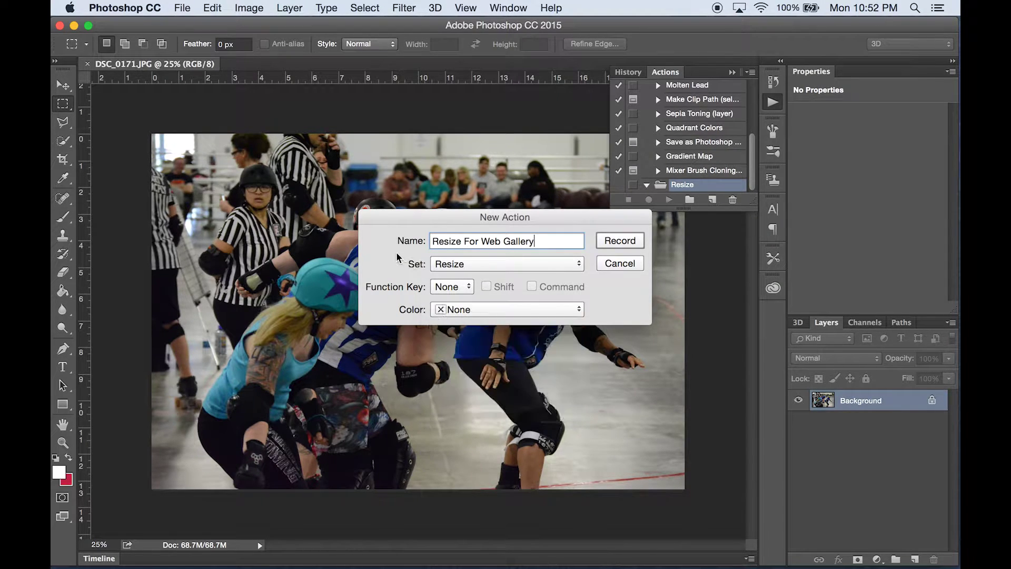
left_click(616, 242)
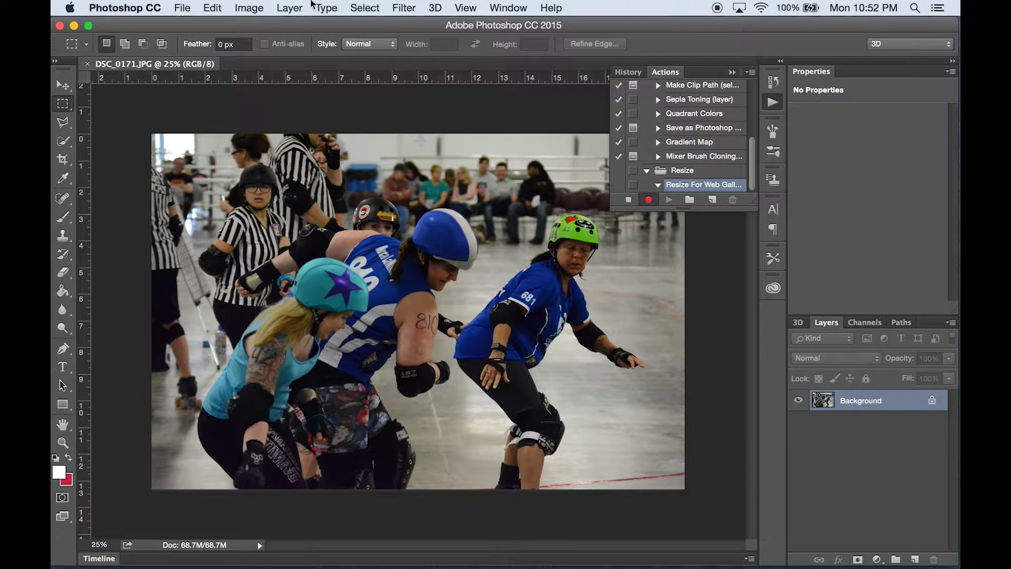
Resize the photo to 800 px wide at 72 ppi (800 × 533) and fit it on screen.
left_click(246, 7)
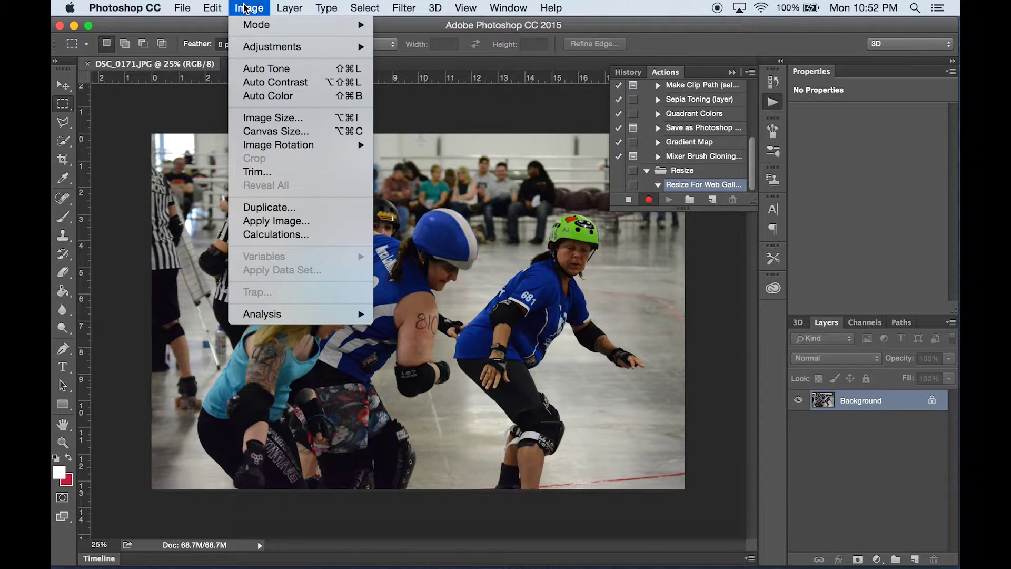
left_click(293, 118)
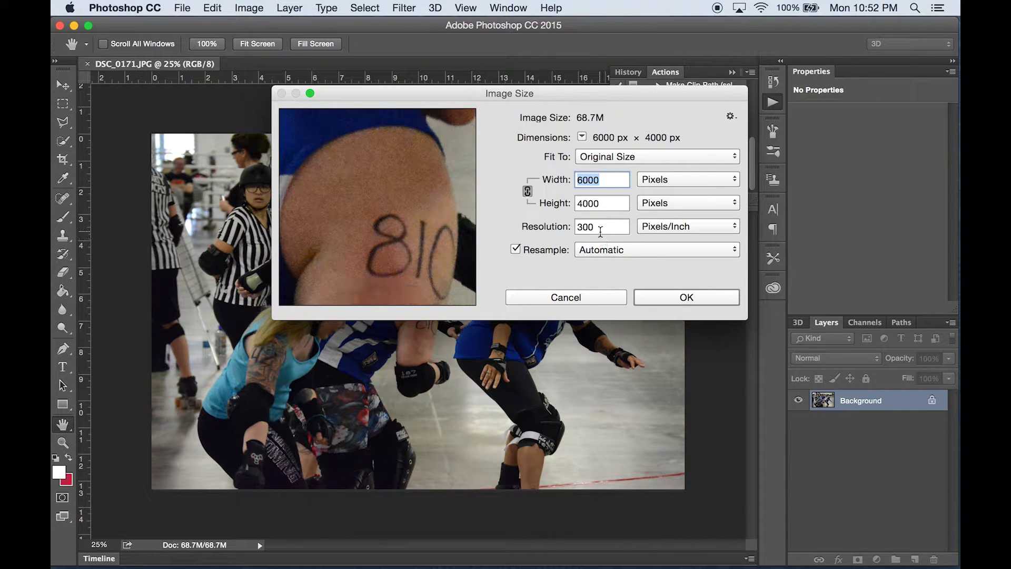
double_click(601, 228)
type("72")
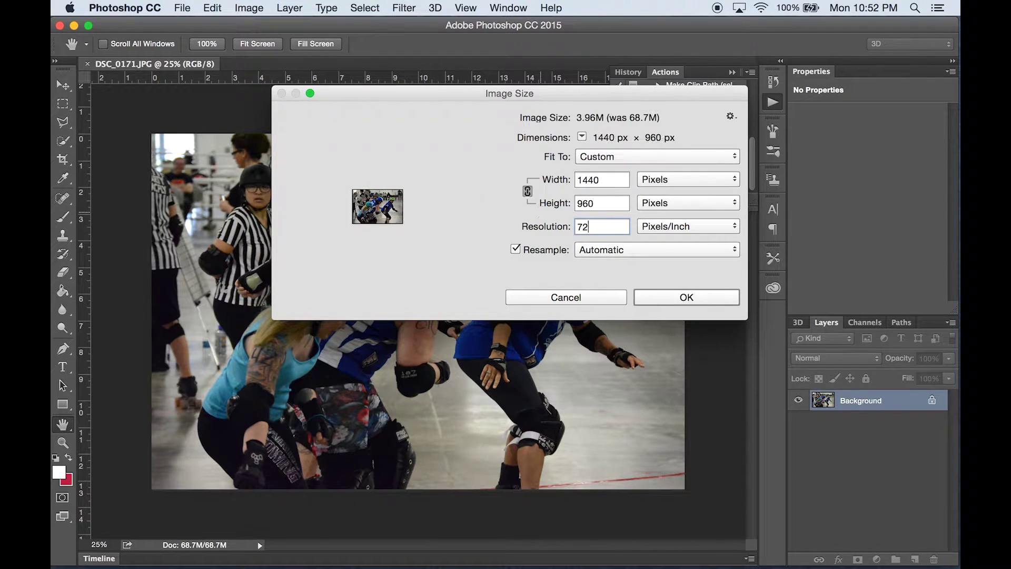
double_click(610, 178)
type("800")
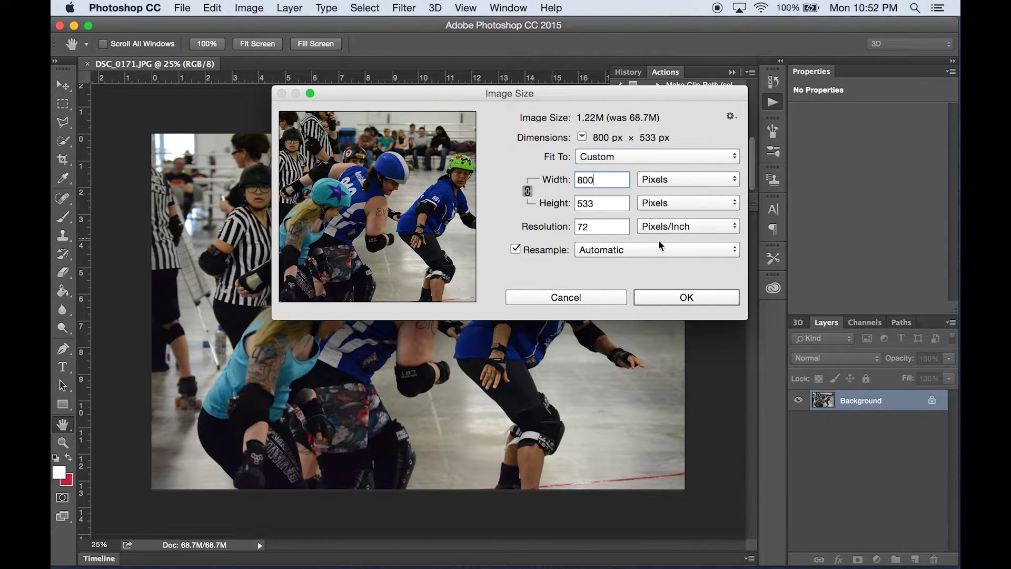
left_click(695, 297)
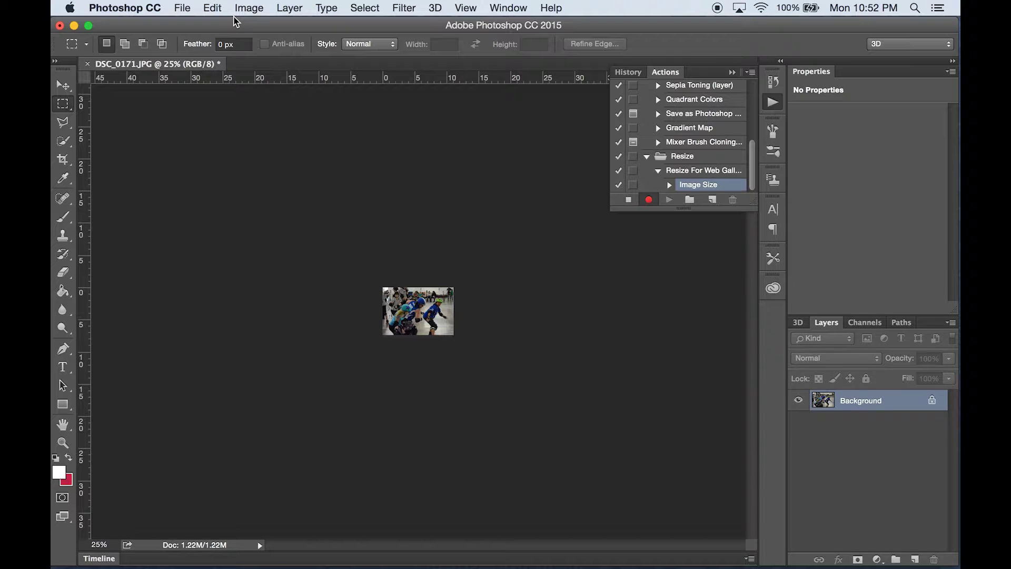
key("super+0")
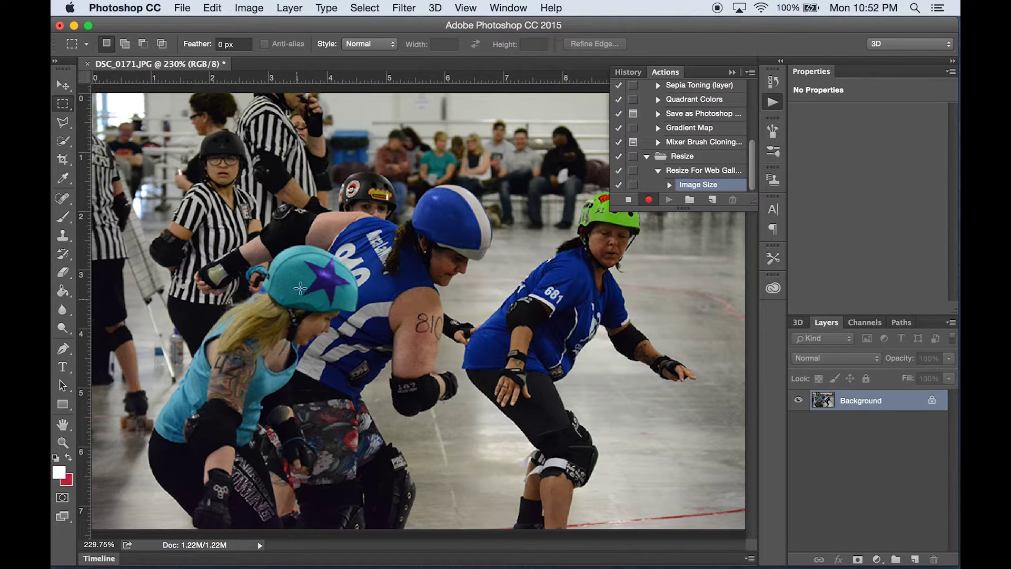
Apply a Levels adjustment with input levels 13, 1.00 and 216.
left_click(245, 10)
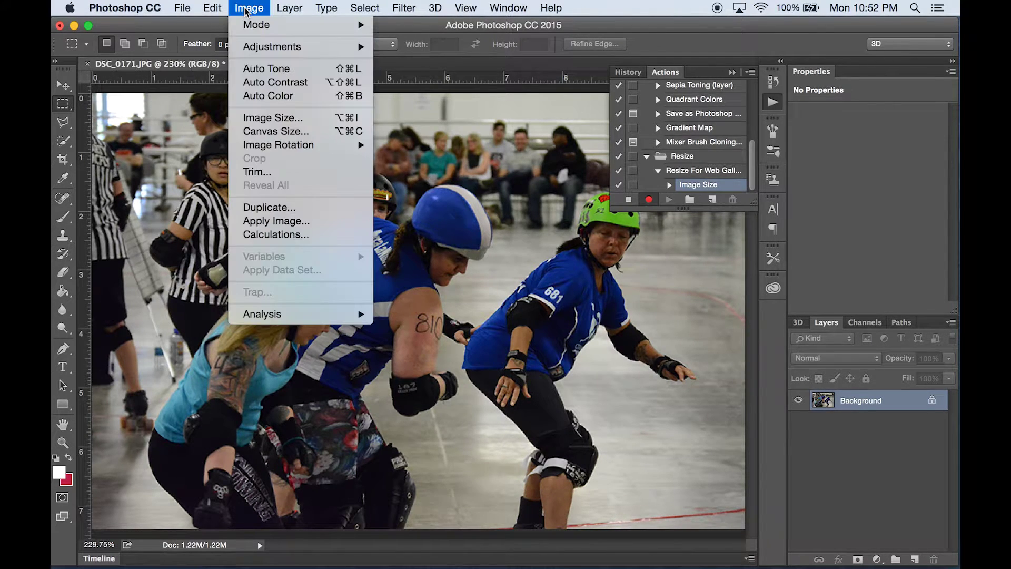
mouse_move(295, 47)
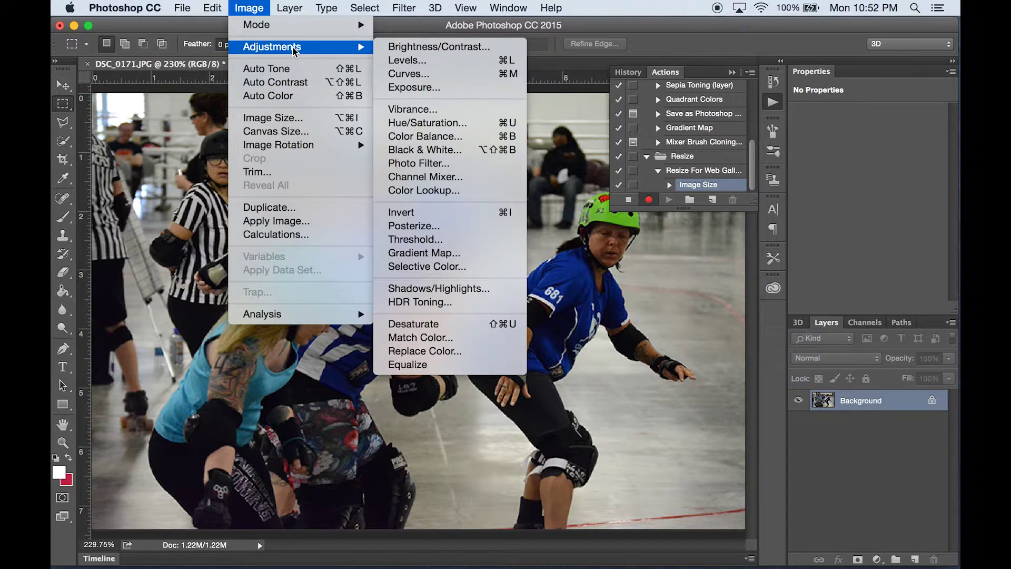
left_click(406, 61)
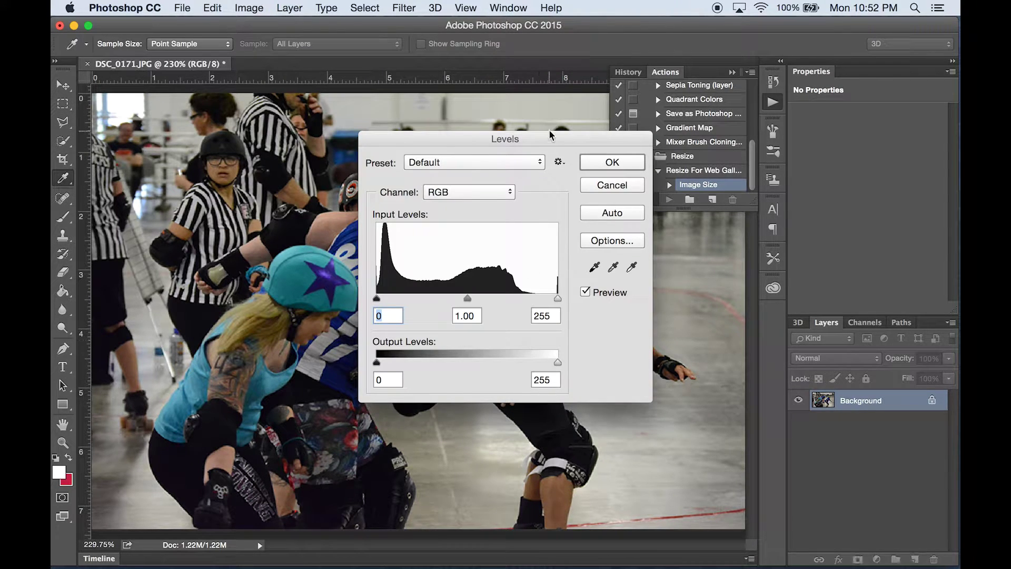
left_click_drag(545, 138, 817, 93)
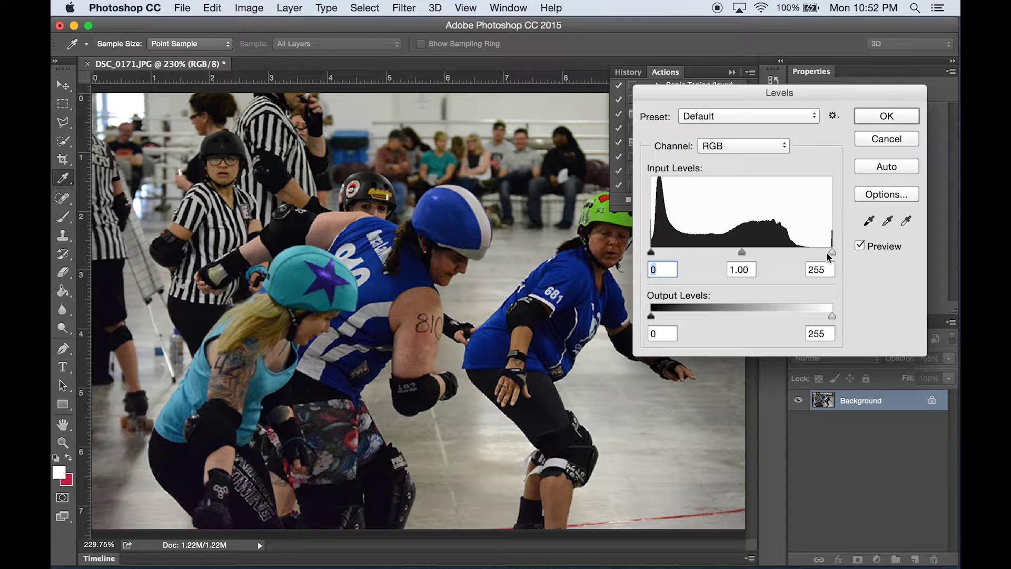
left_click_drag(831, 253, 804, 252)
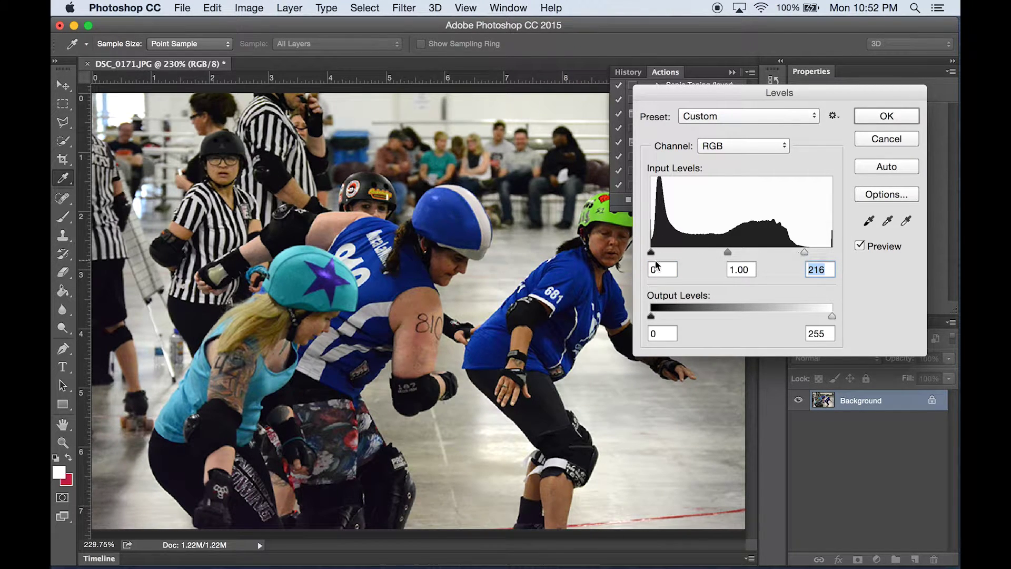
mouse_move(651, 252)
left_mouse_down()
mouse_move(675, 253)
mouse_move(661, 254)
left_mouse_up()
left_click(896, 119)
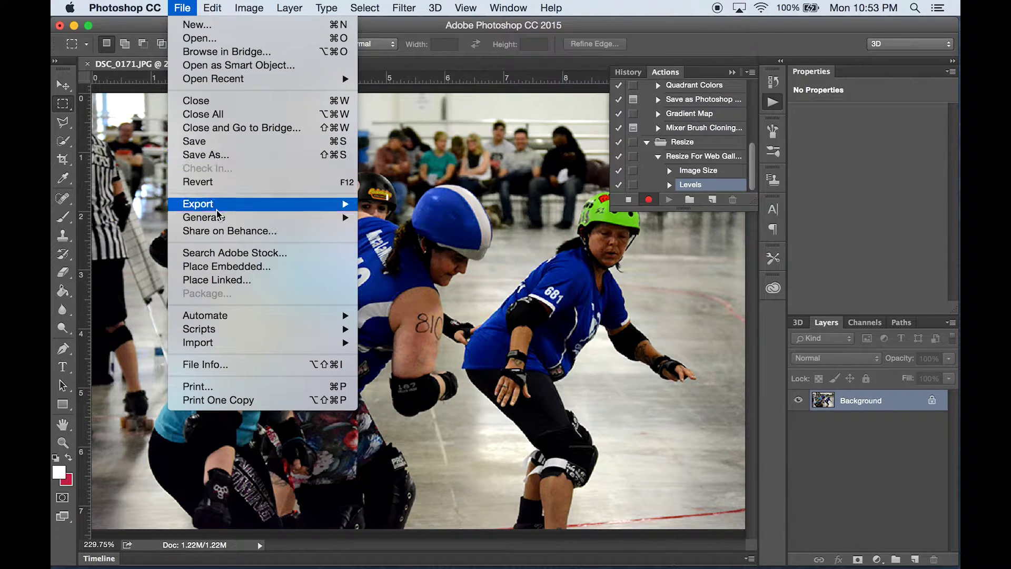
Open Save As and point it at the Desktop's Pics For Web folder.
mouse_move(219, 210)
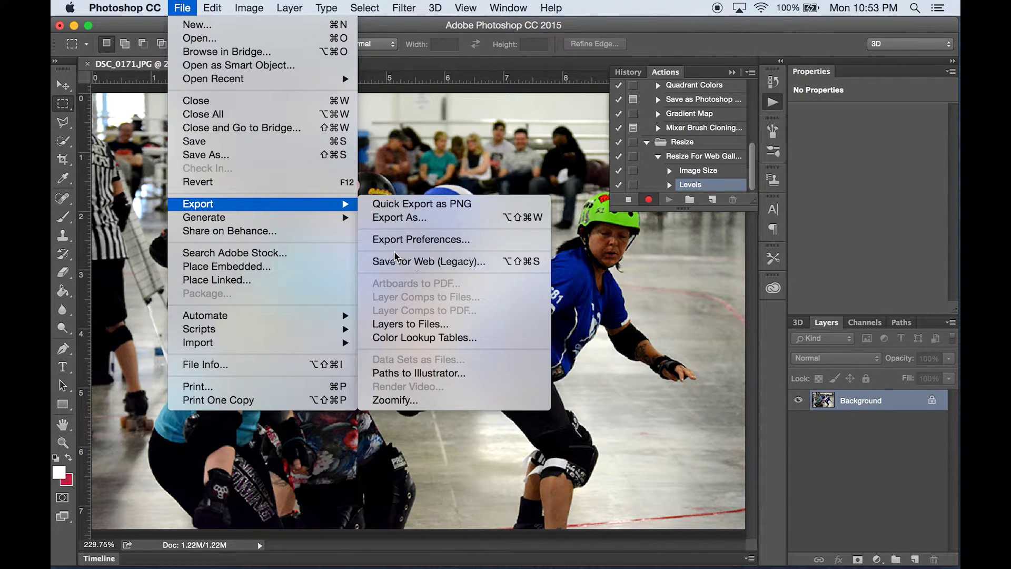
left_click(211, 154)
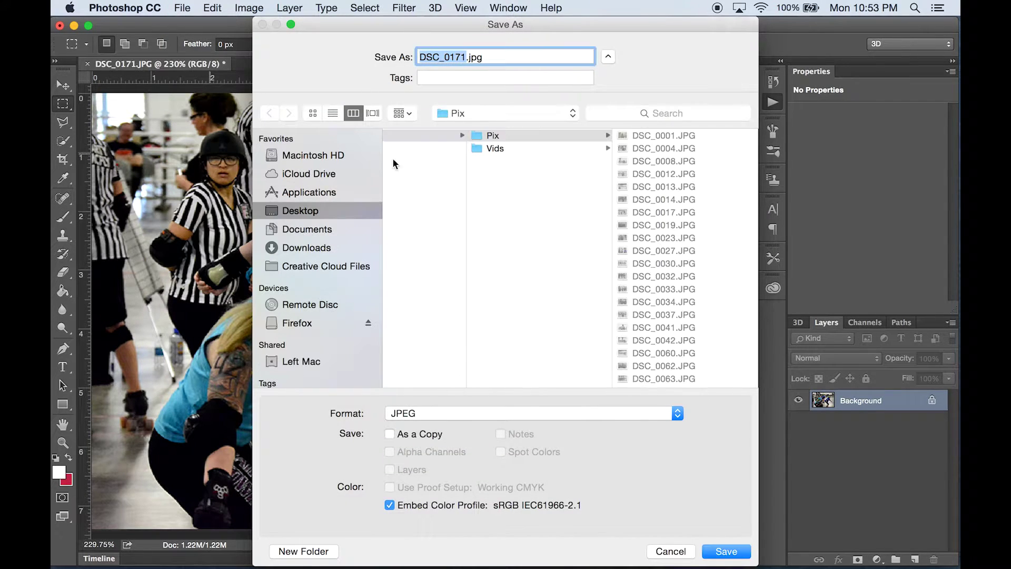
left_click(284, 211)
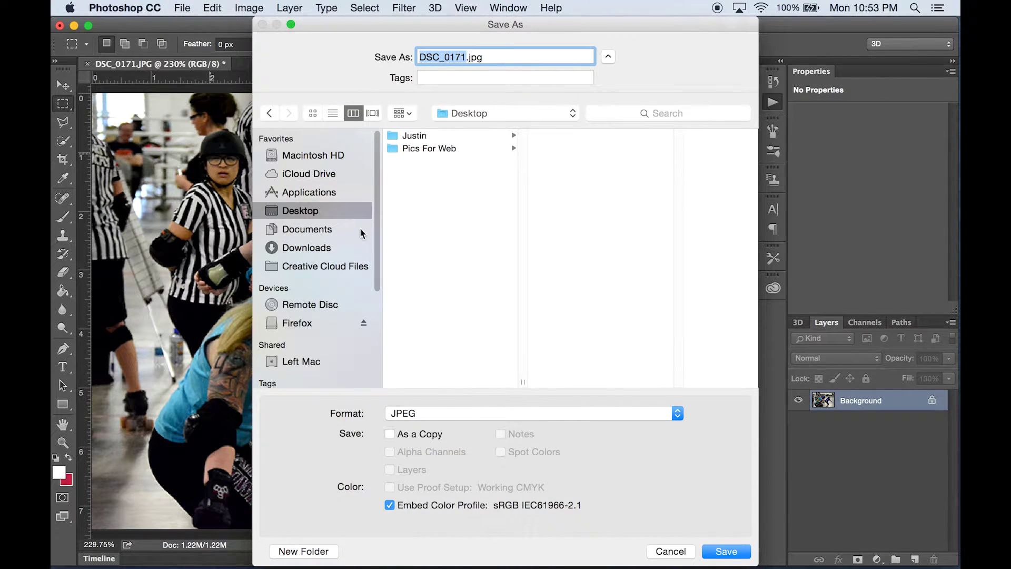
left_click(428, 151)
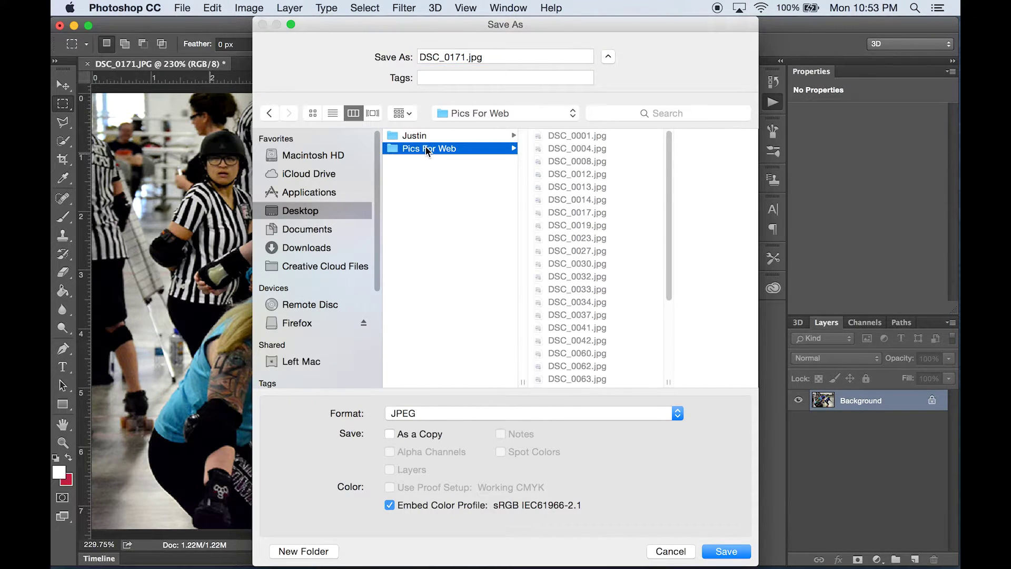
Delete every old JPG from Desktop > Pics For Web in Finder, then save DSC_0171 there.
mouse_move(182, 566)
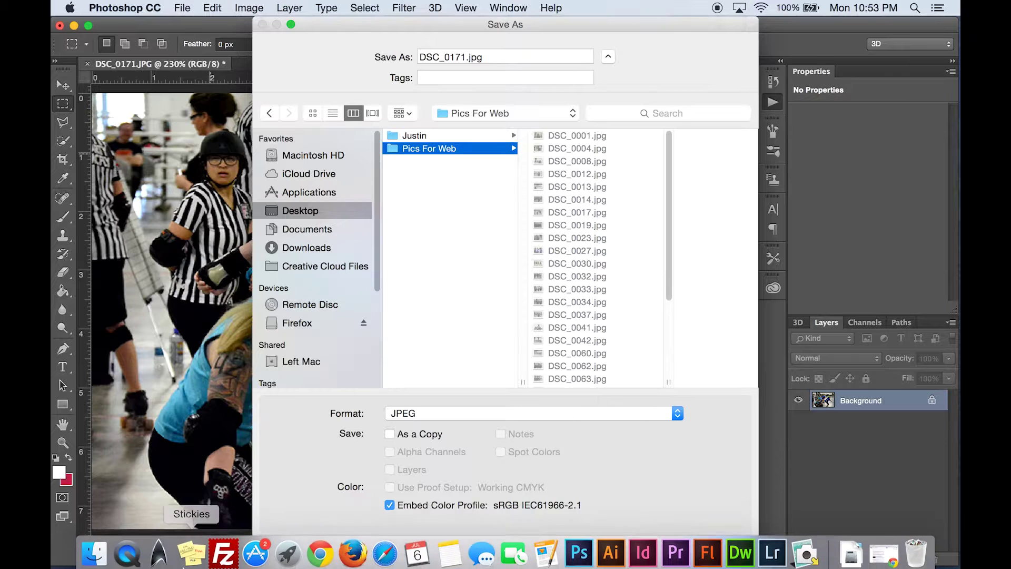
left_click(94, 552)
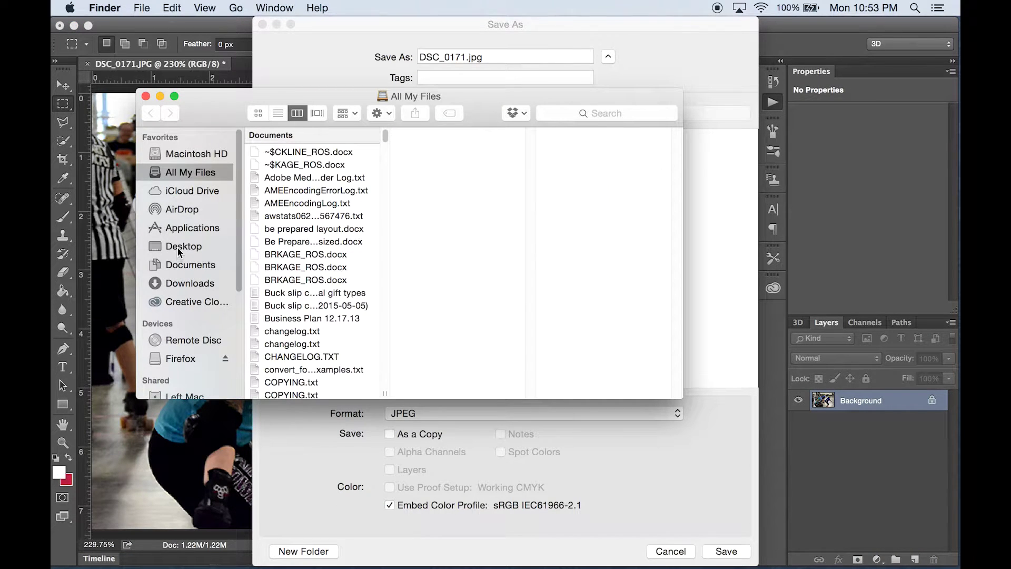
left_click(177, 246)
left_click(318, 147)
left_click(446, 148)
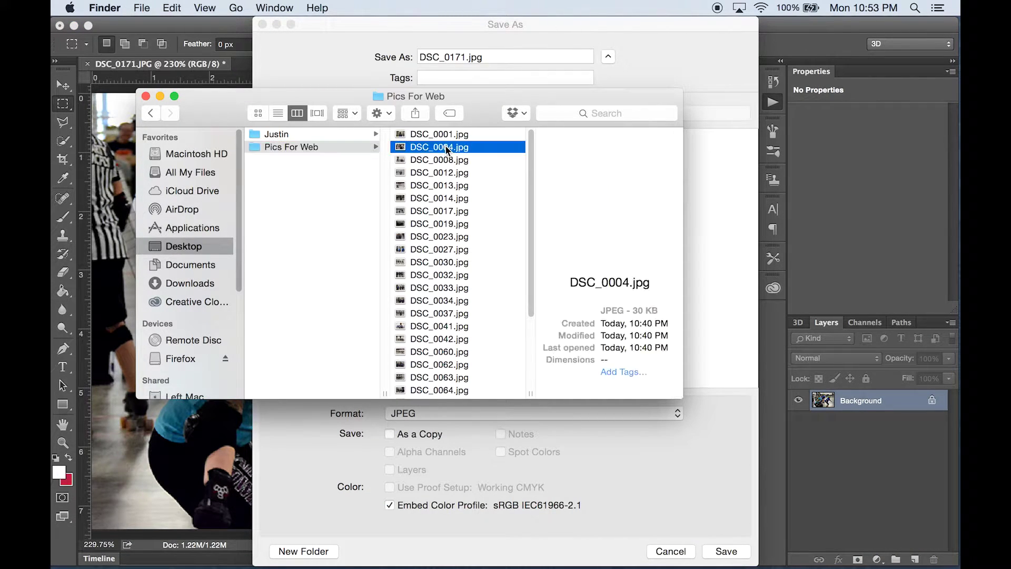
key("super+a")
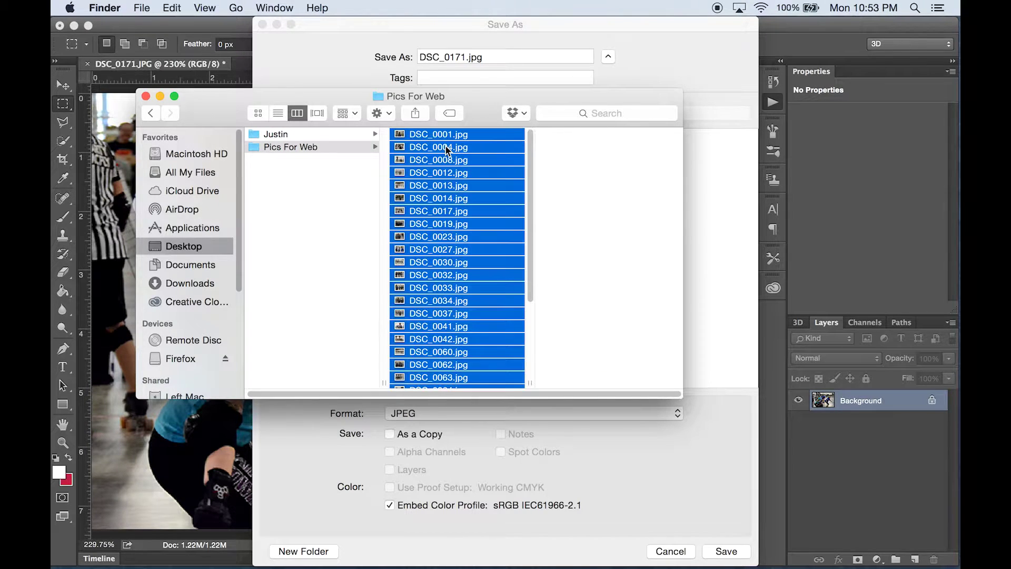
key("super+BackSpace")
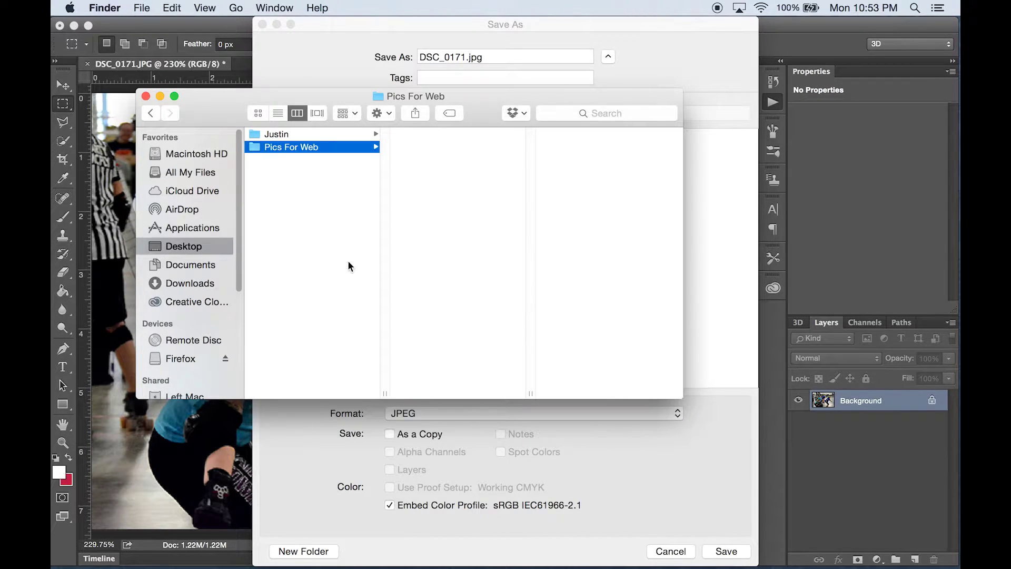
key("super+w")
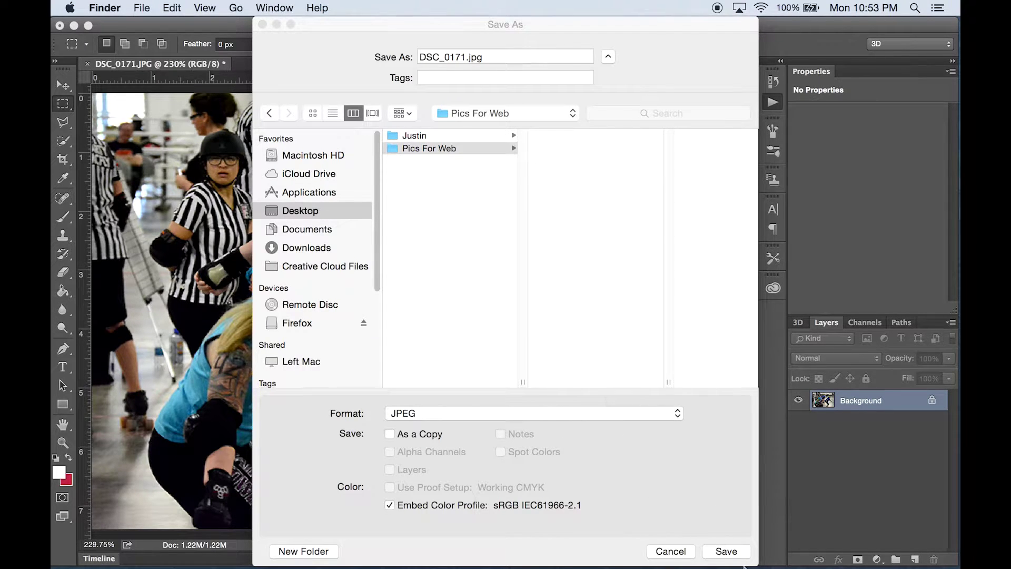
left_click(727, 550)
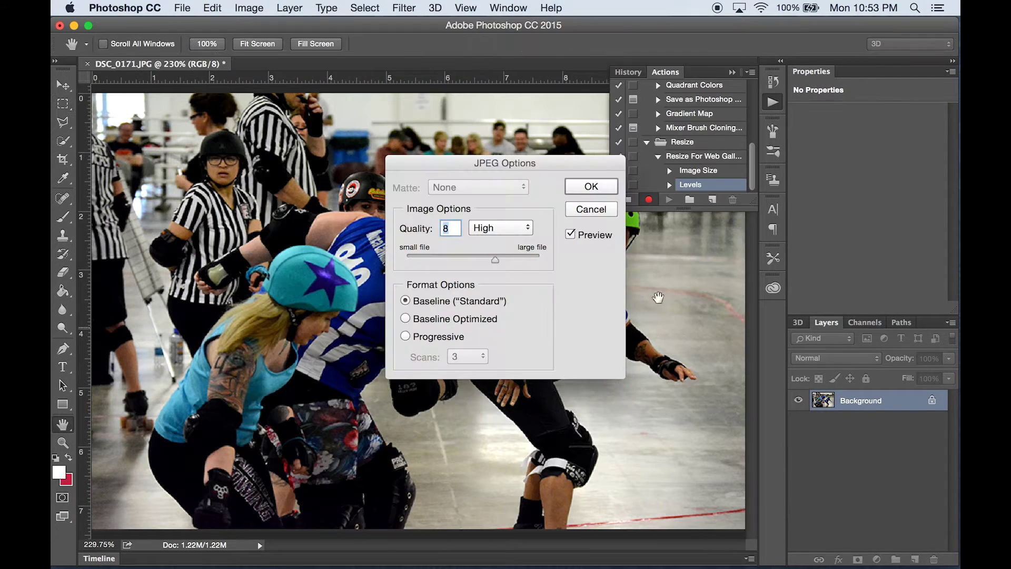
Accept JPEG Quality 8 (High), stop recording the action, and close the photo.
left_click(591, 186)
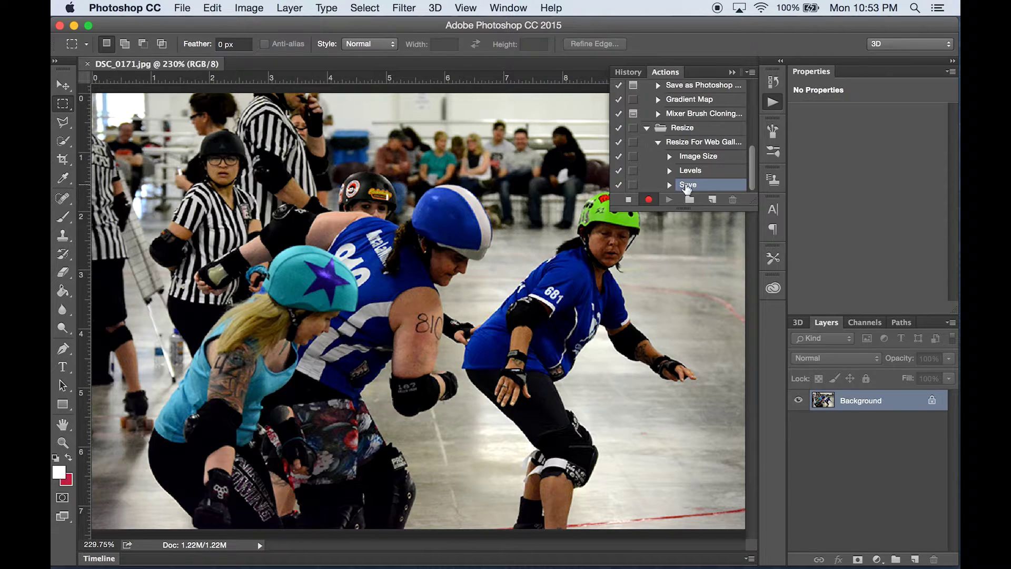
left_click(627, 200)
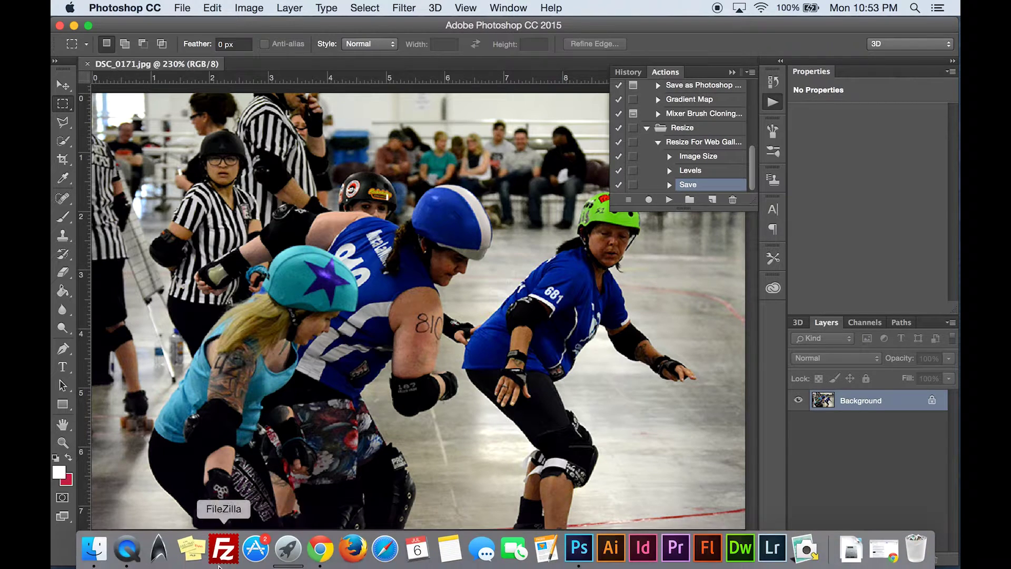
key("super+w")
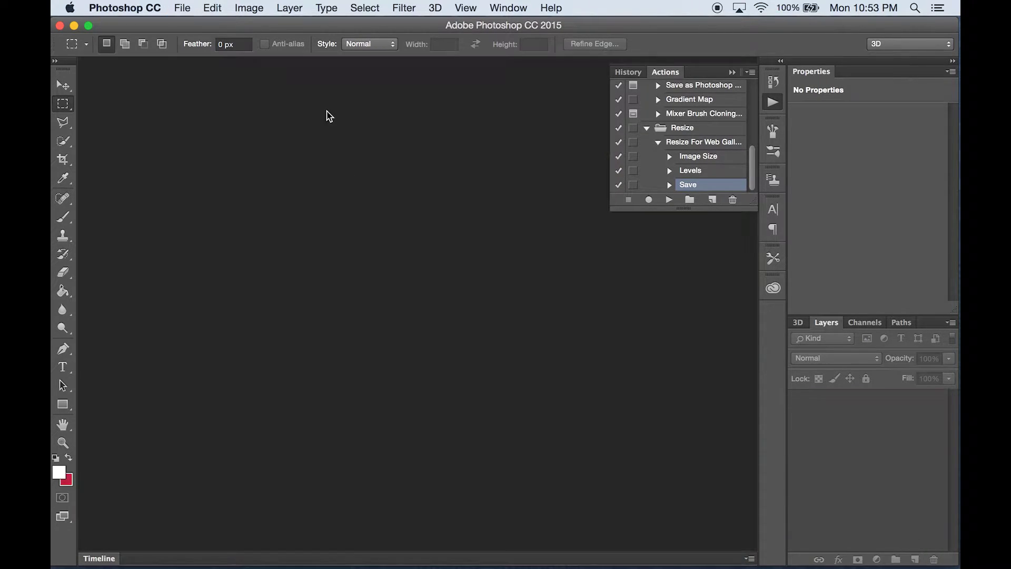
Delete the test file DSC_0171.jpg from Desktop > Pics For Web in Finder.
left_click(87, 562)
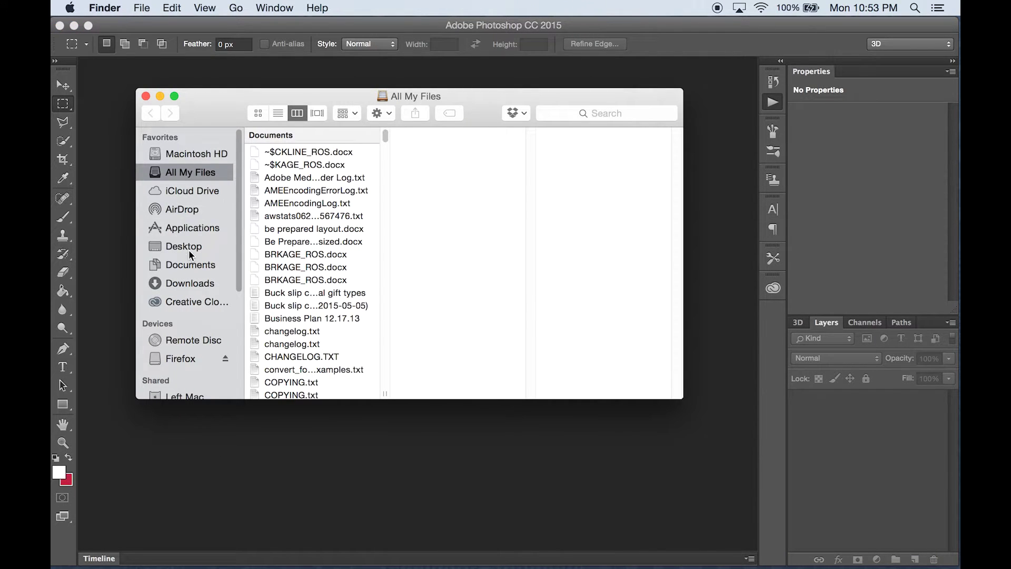
left_click(185, 251)
left_click(297, 135)
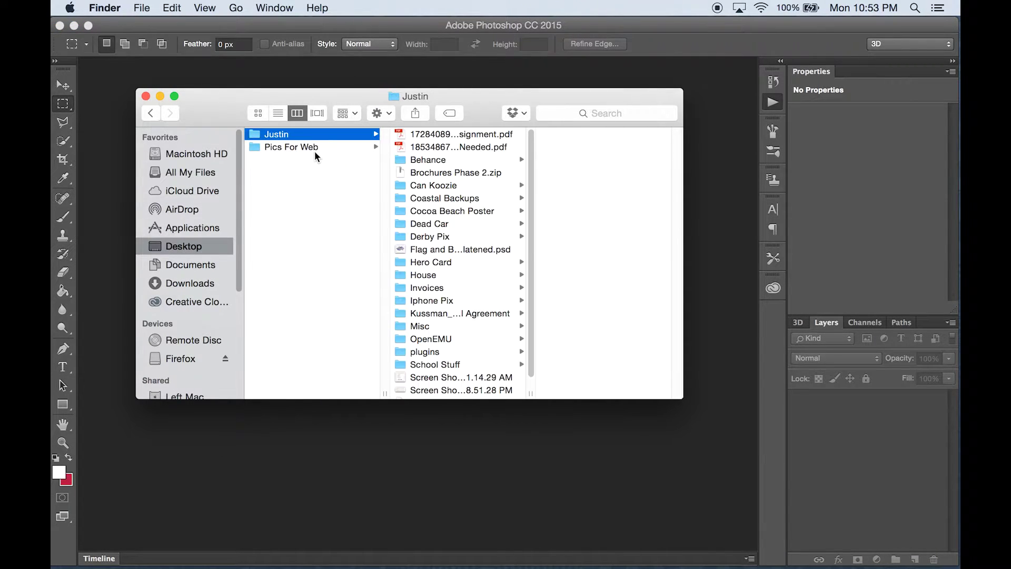
left_click(315, 151)
left_click(409, 134)
key("super+BackSpace")
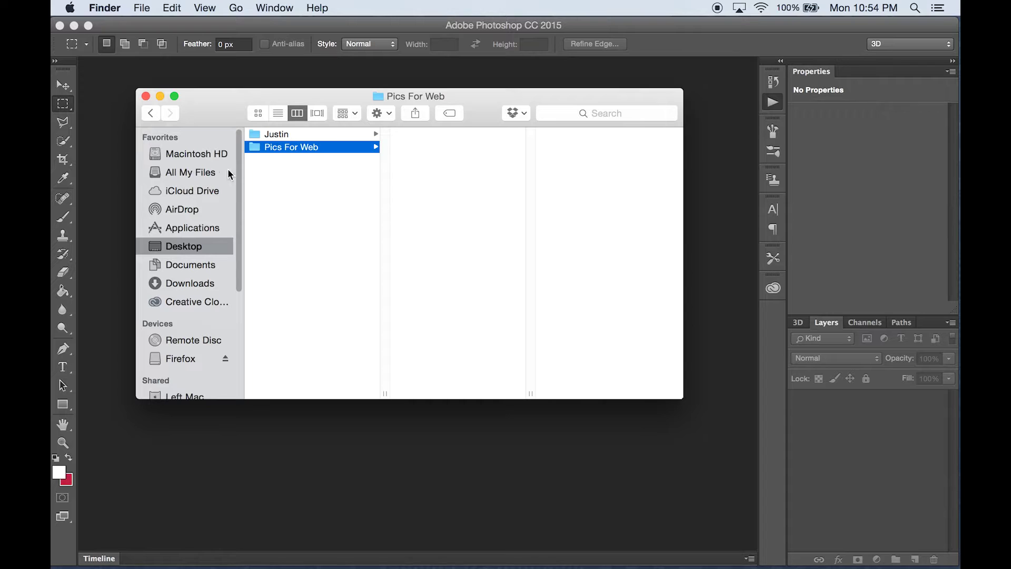
Select DSC_0288–DSC_0323 in Justin > Derby Pix > CCRD Derby > 6-6-15 > Pix and open them in Photoshop.
left_click(275, 135)
left_click(431, 237)
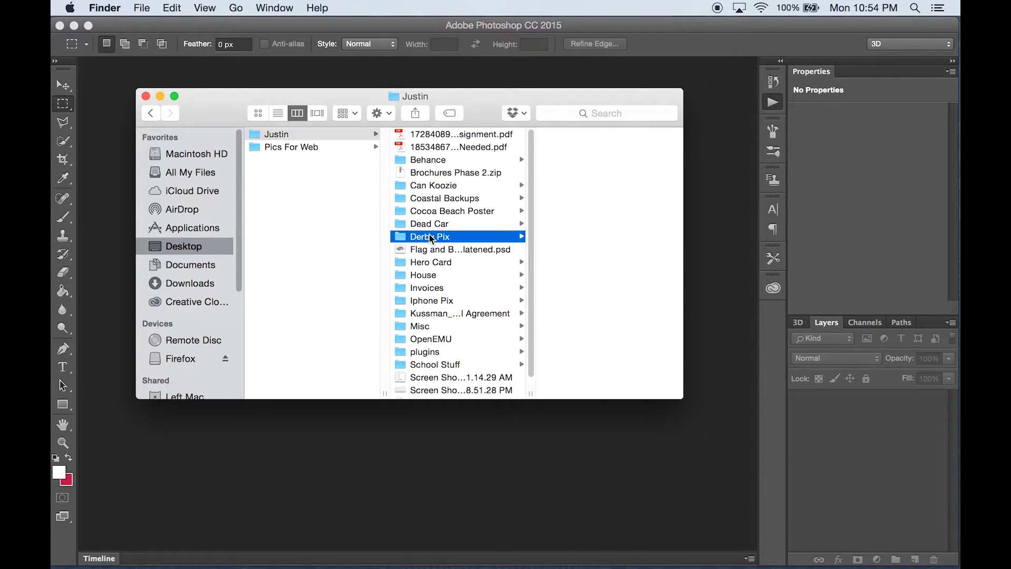
left_click(568, 134)
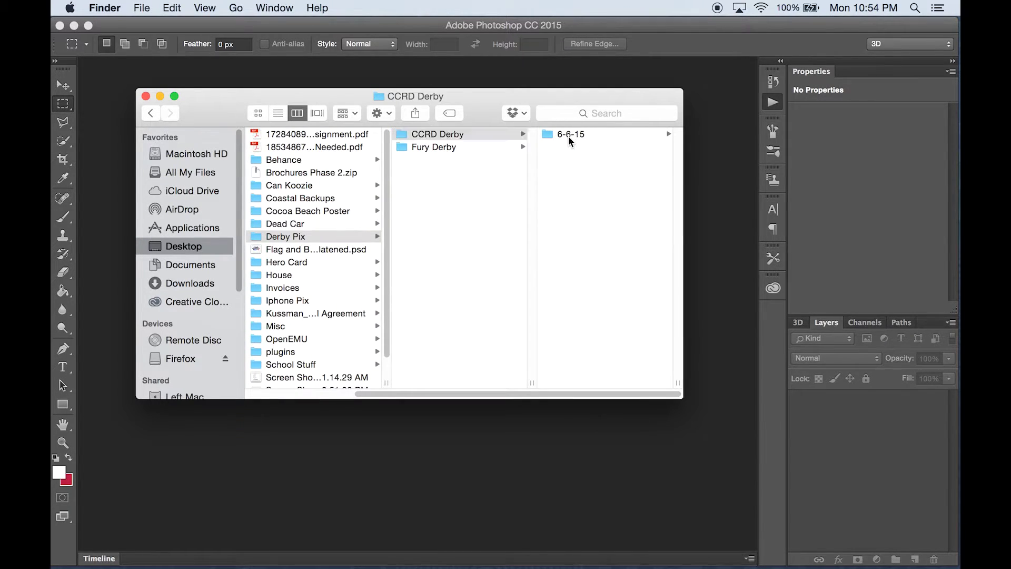
left_click(569, 135)
left_click(563, 137)
scroll(600, 200, "down", 15)
left_click(591, 214)
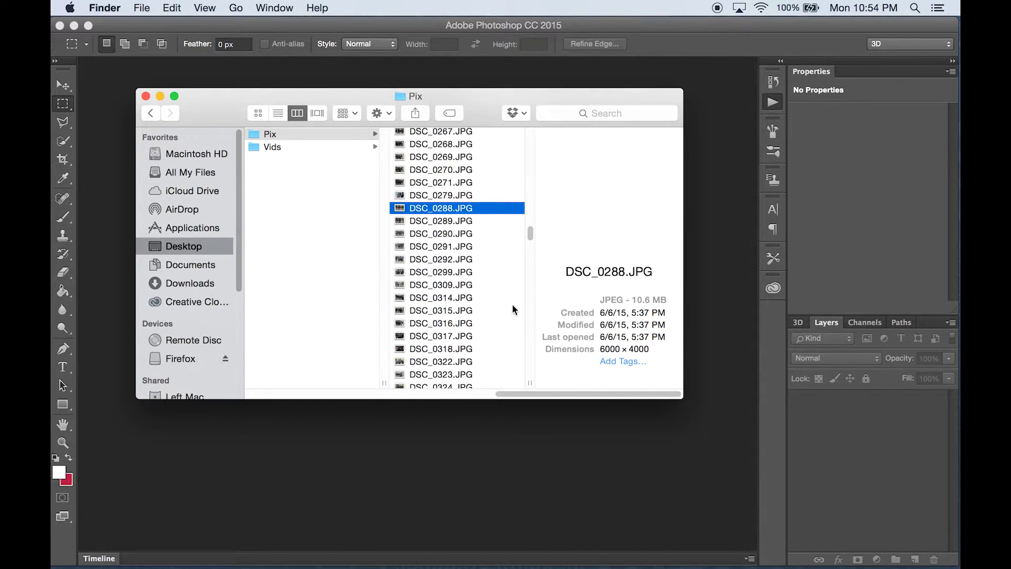
left_click(440, 374, "shift")
left_click_drag(225, 105, 569, 113)
left_click_drag(772, 249, 585, 547)
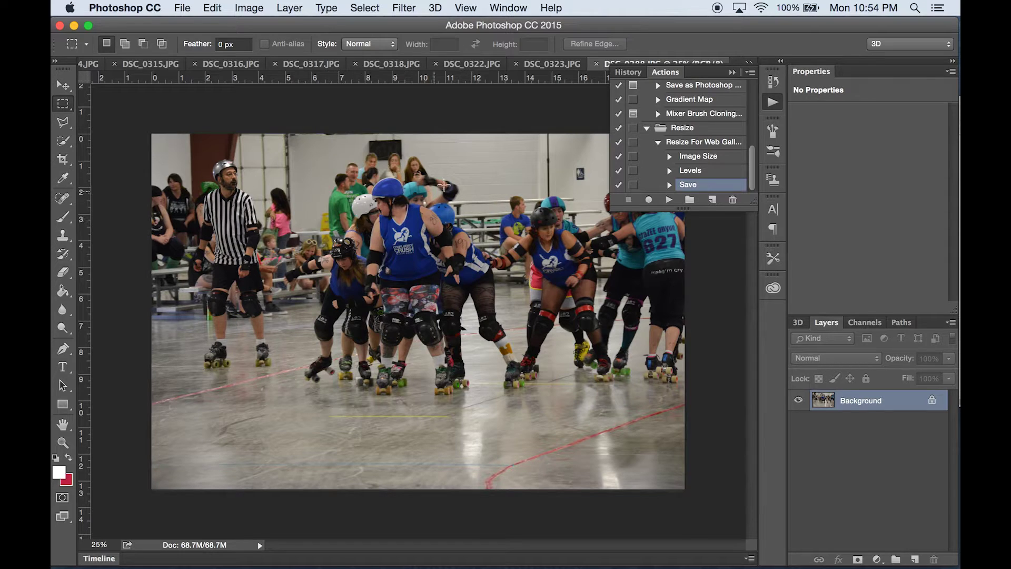
Play Resize For Web Gallery on DSC_0288 and confirm in Image Size it is 800 × 533 px.
left_click(688, 145)
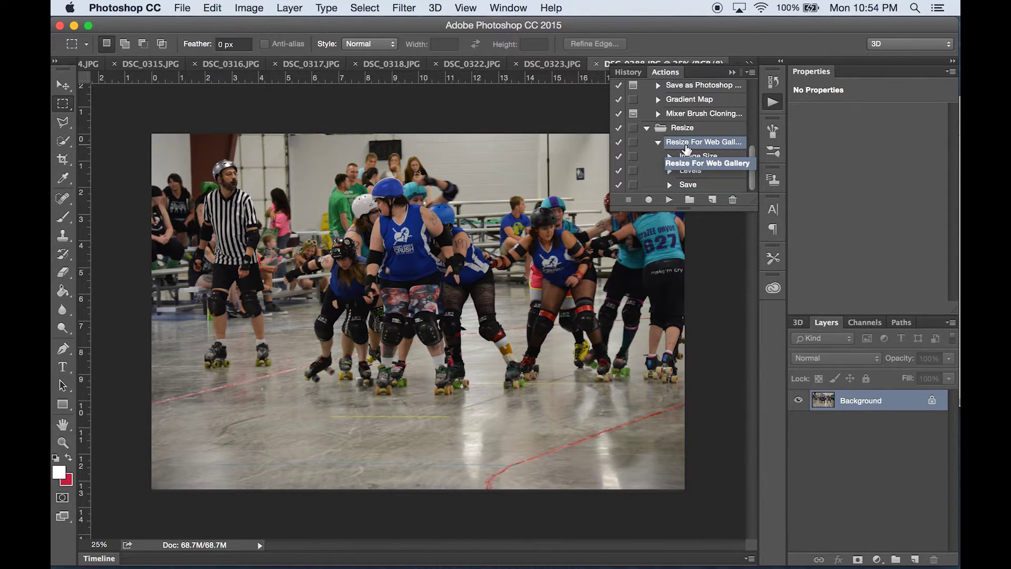
left_click(670, 202)
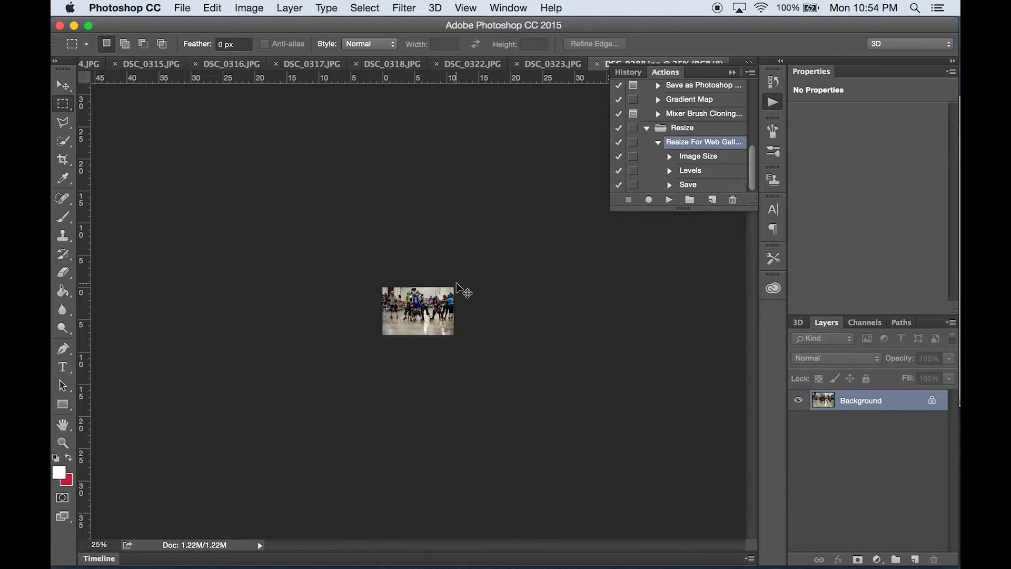
key("super+0")
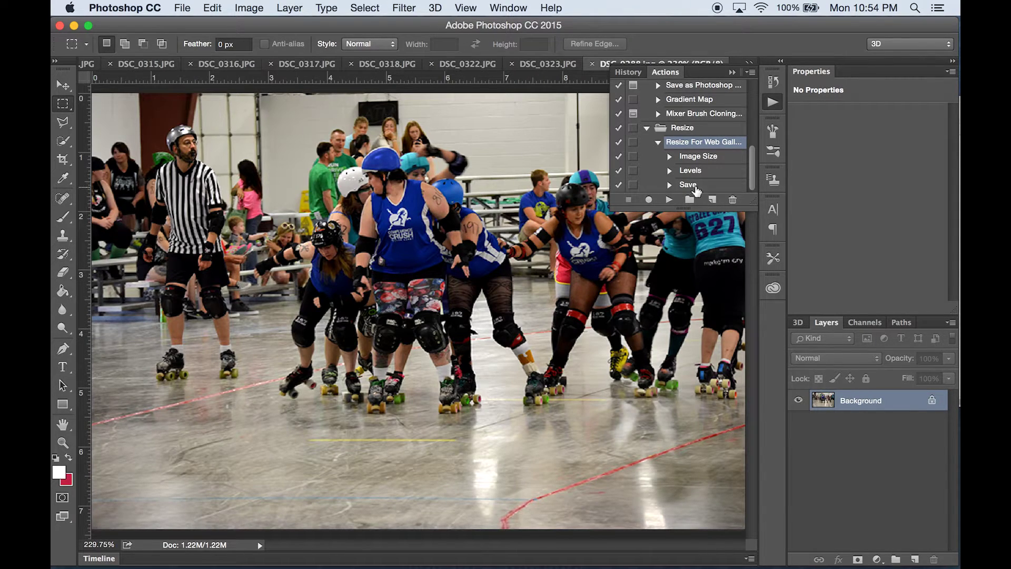
left_click(259, 4)
left_click(275, 115)
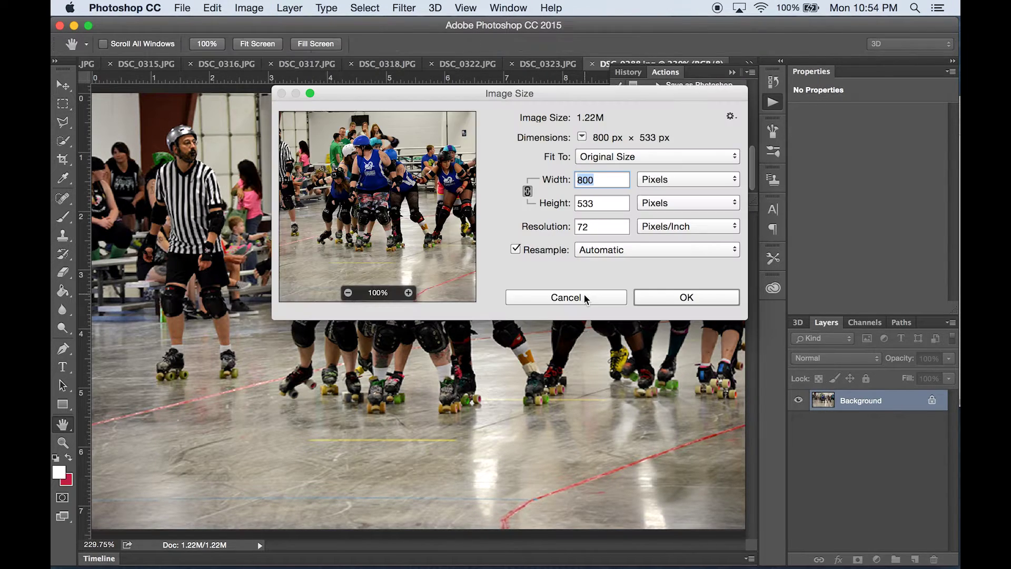
left_click(582, 296)
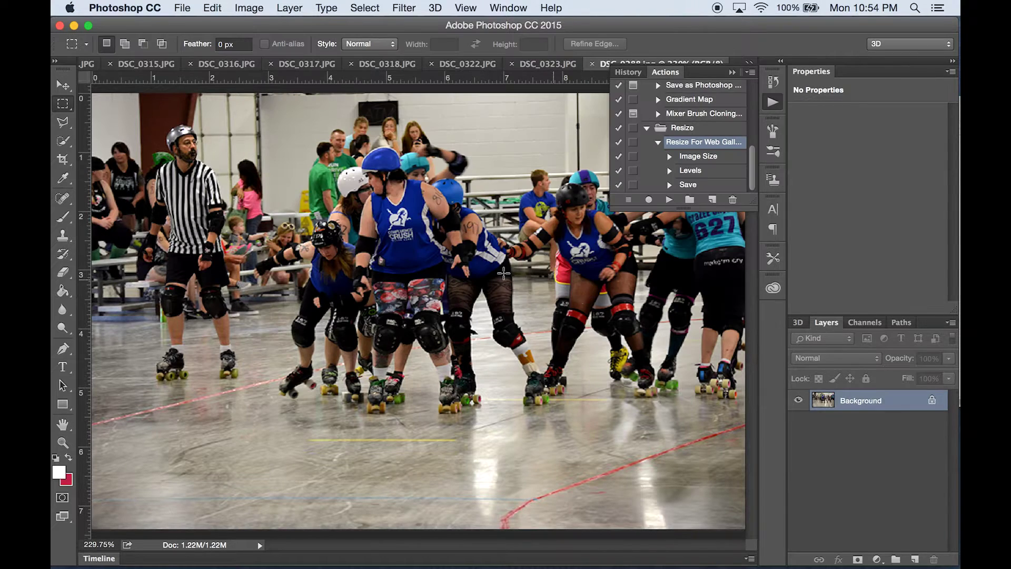
Open the Desktop's Pics For Web folder in Finder and select the resized DSC_0288.jpg.
mouse_move(232, 567)
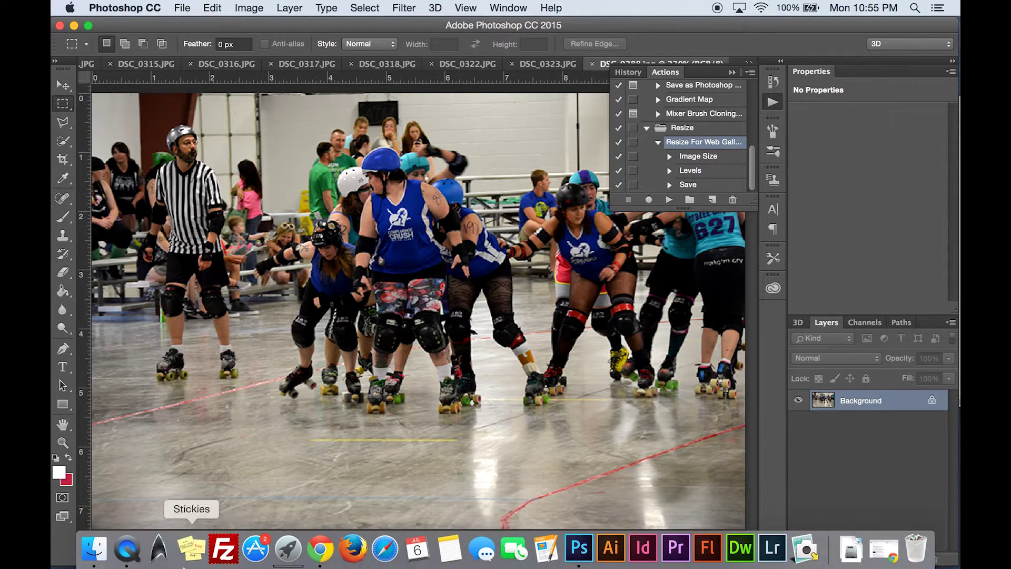
left_click(94, 548)
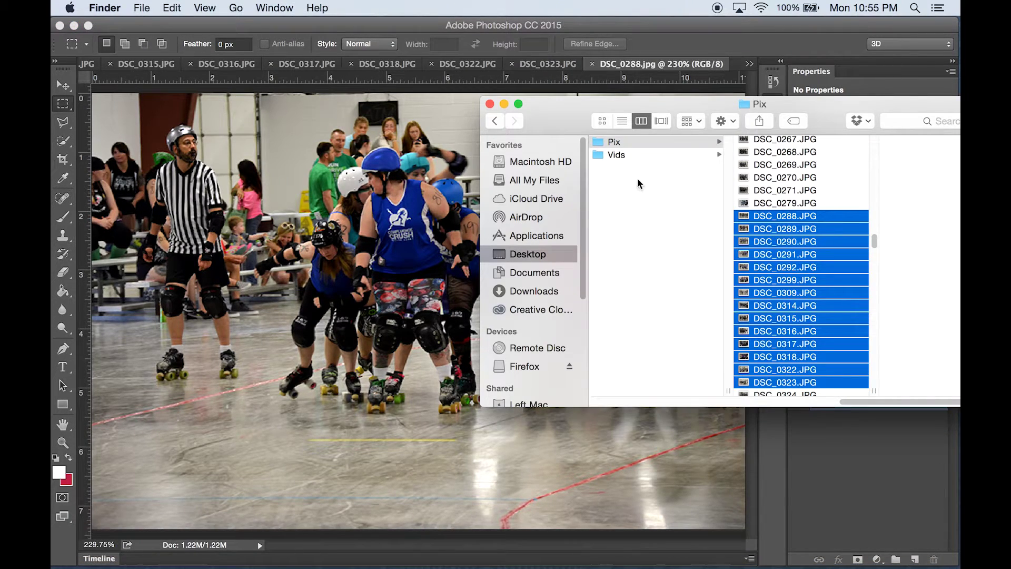
left_click(518, 253)
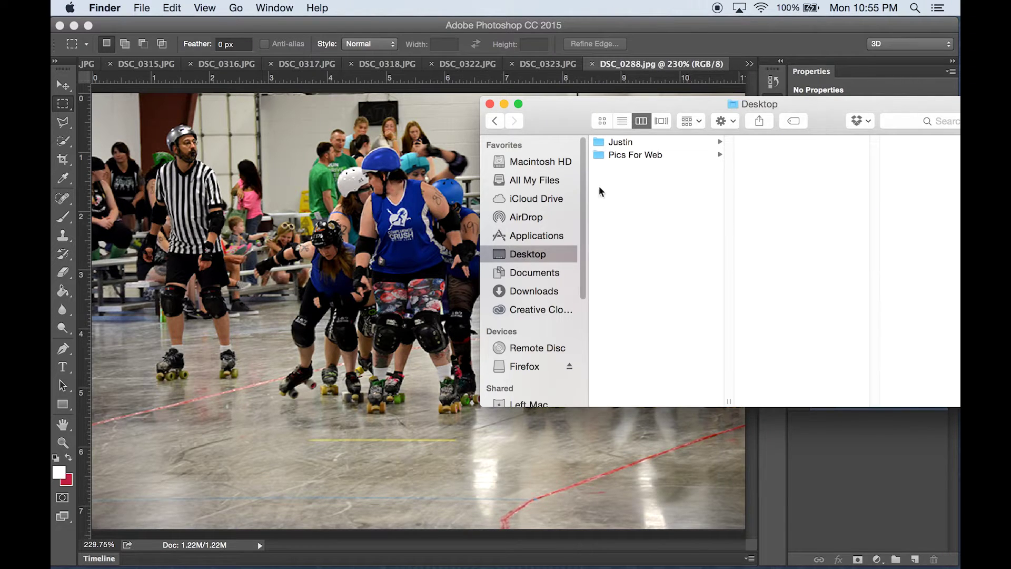
left_click(614, 156)
left_click(783, 143)
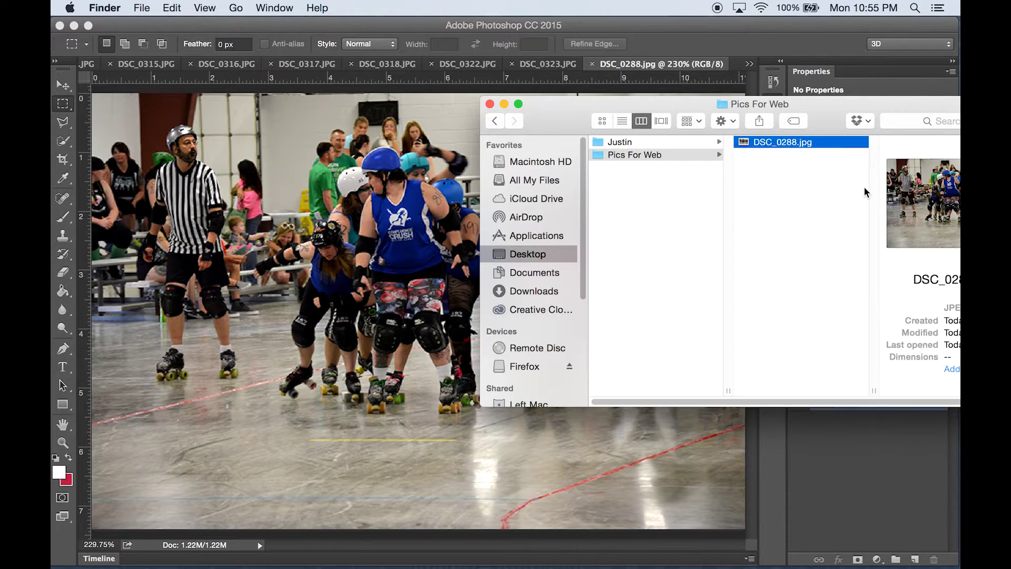
Move DSC_0288.jpg from Pics For Web to the Trash.
left_click_drag(870, 100, 599, 84)
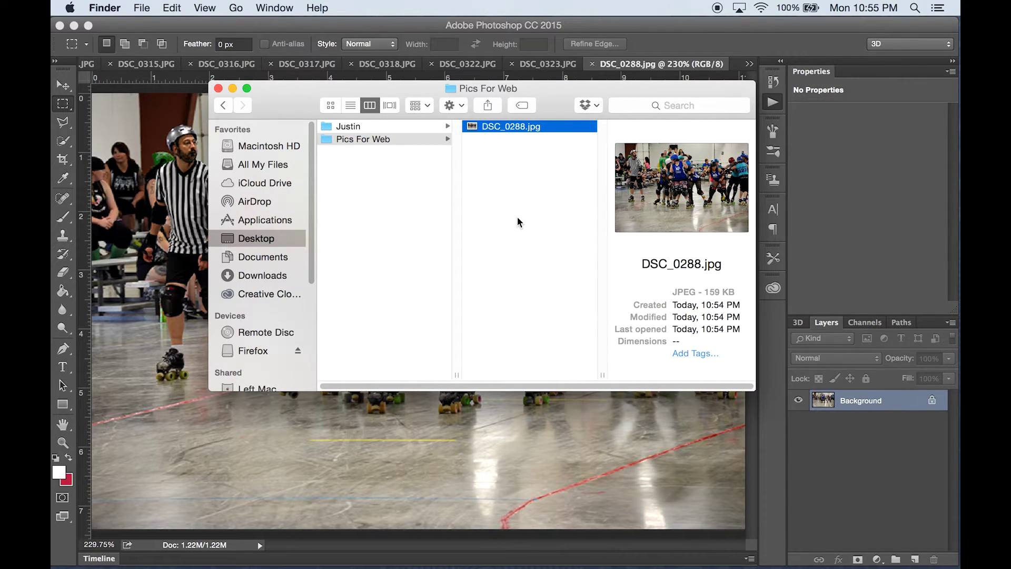
left_click_drag(281, 101, 334, 126)
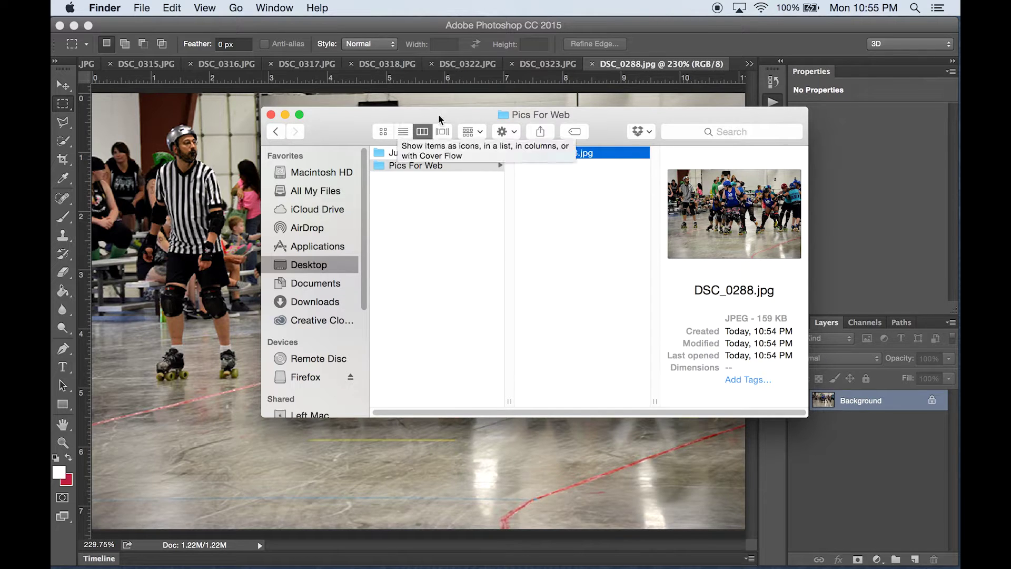
left_click_drag(340, 126, 390, 137)
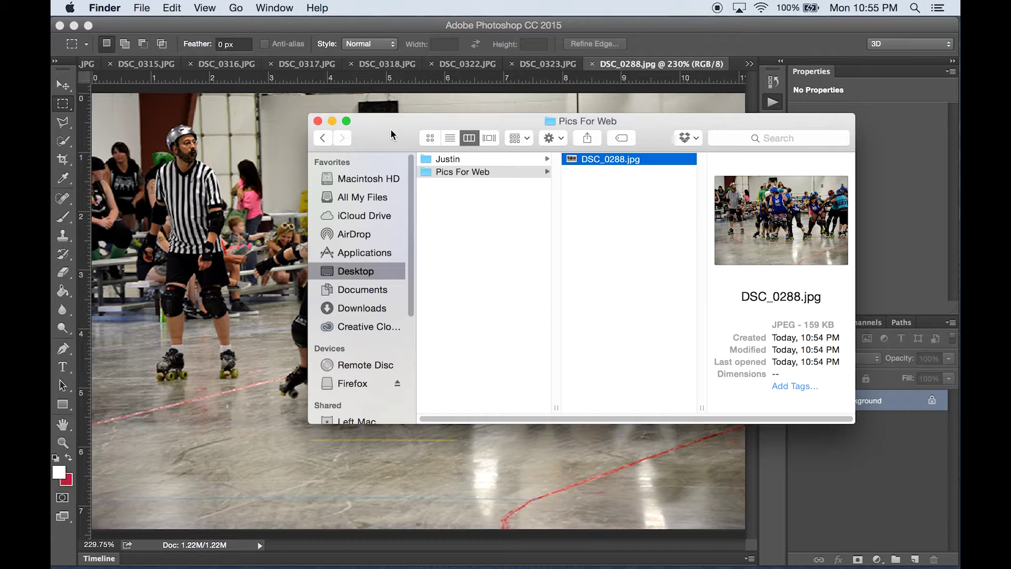
key("super+BackSpace")
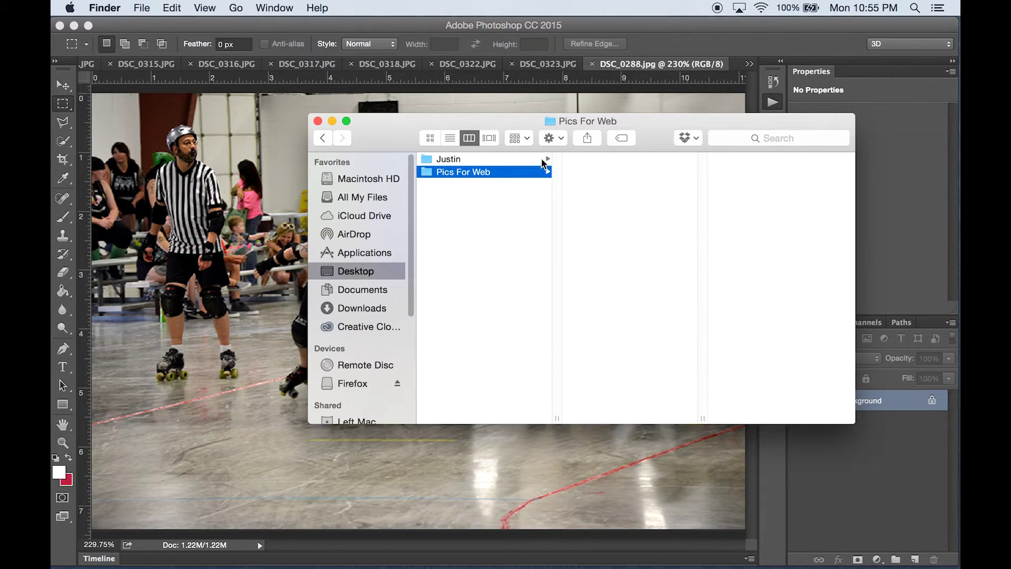
Close the Pics For Web window and select the Save step of Resize For Web Gallery.
left_click(317, 121)
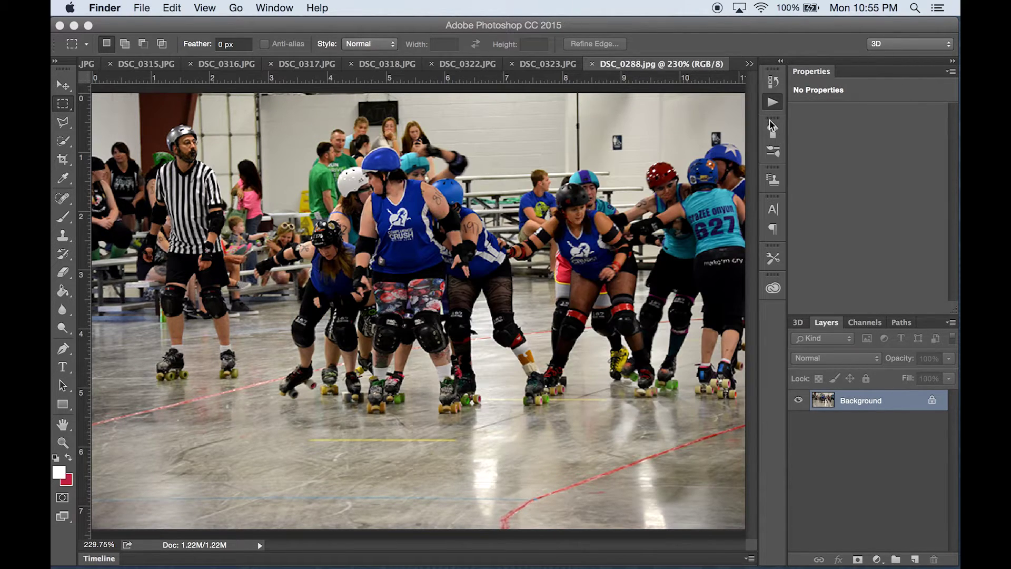
left_click(773, 101)
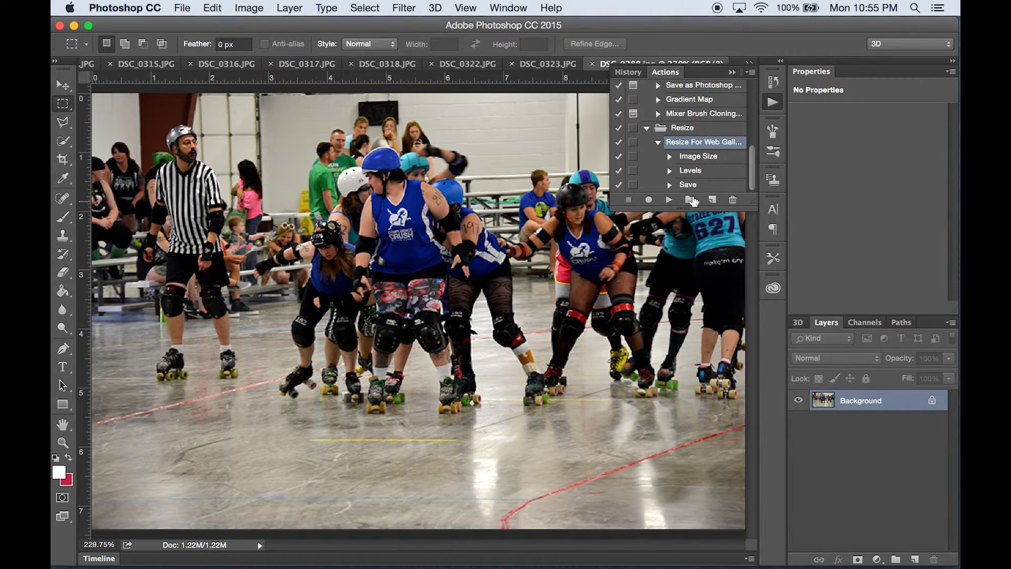
left_click(693, 188)
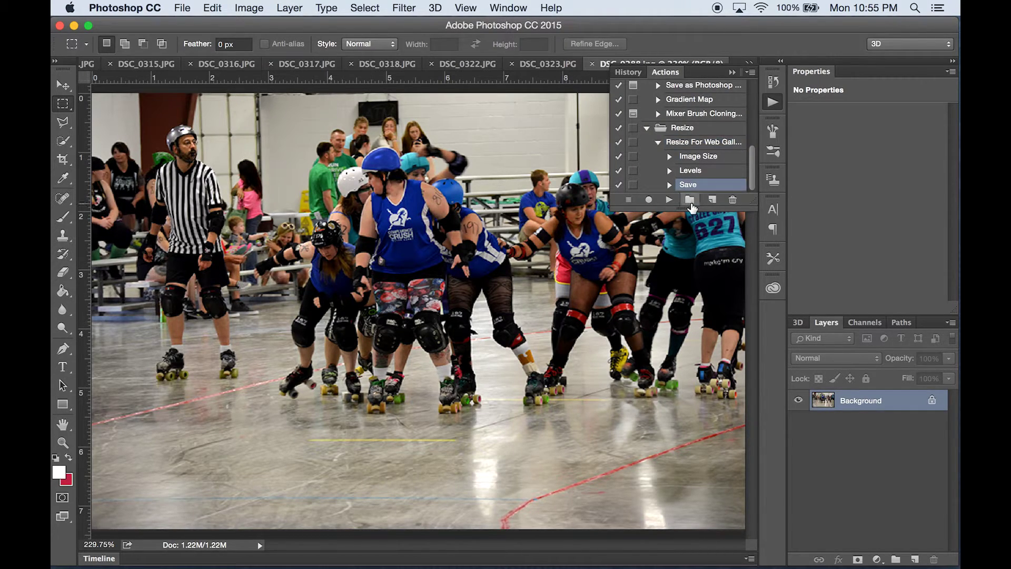
Record a Close (Cmd+W) step after Save, then stop recording.
left_click(649, 200)
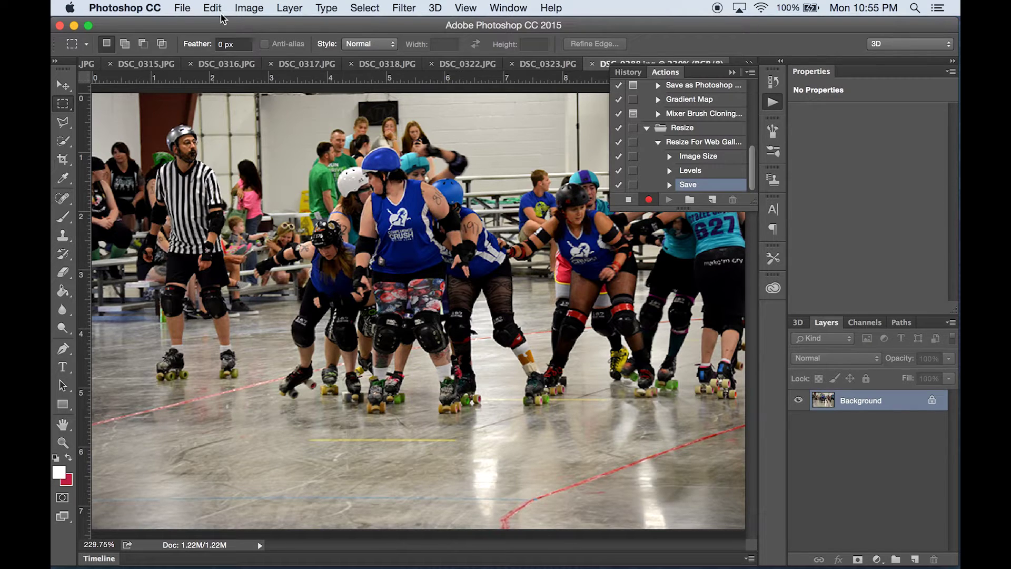
left_click(186, 10)
left_click(339, 175)
key("super+w")
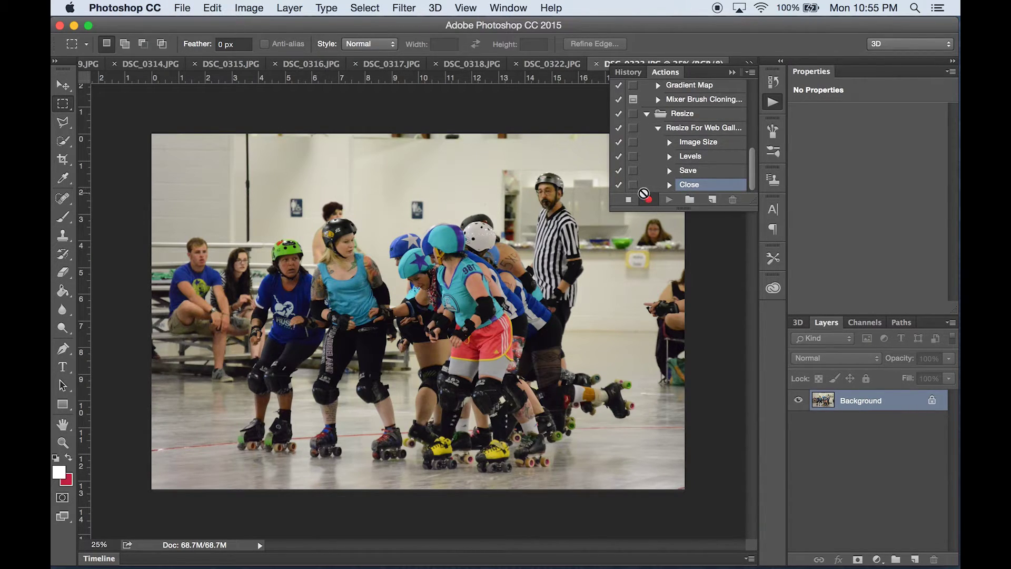
left_click(628, 200)
Play Resize For Web Gallery repeatedly until every open photo, ending with DSC_0289, is processed and closed.
left_click(695, 131)
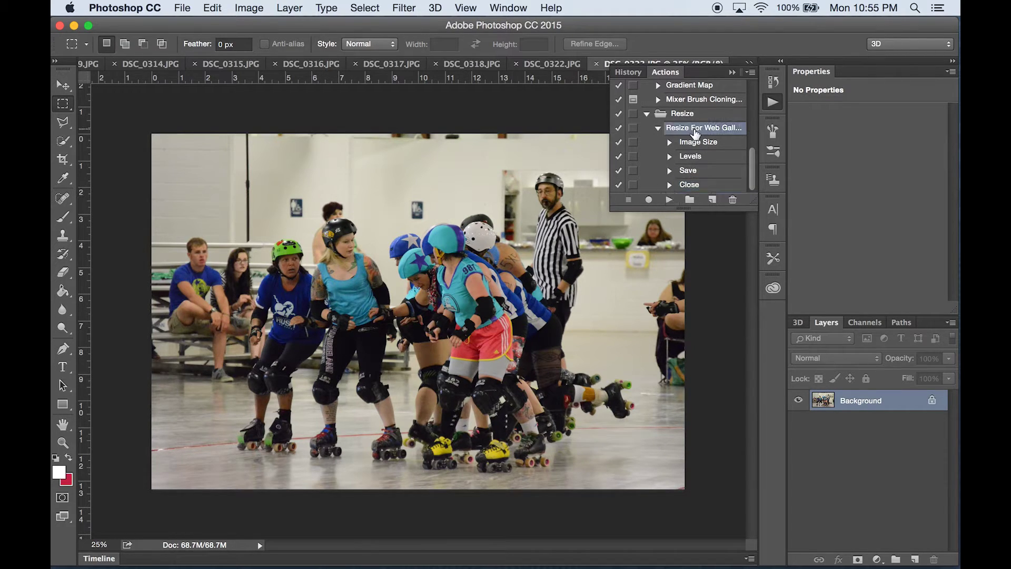
left_click(670, 201)
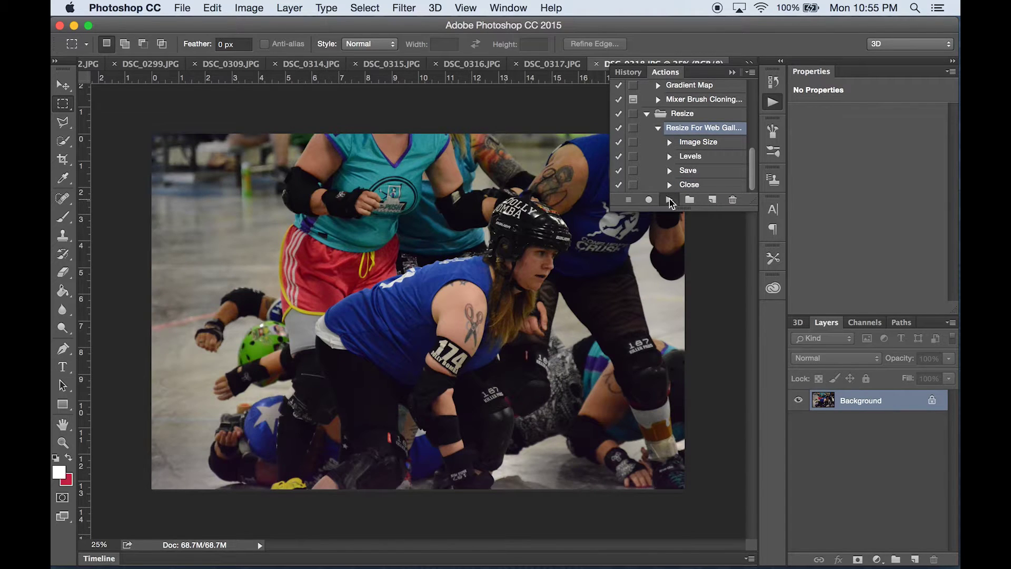
left_click(670, 200)
left_click(669, 200)
left_click(670, 201)
left_click(669, 200)
left_click(670, 200)
left_click(669, 200)
left_click(669, 200)
left_click(669, 201)
left_click(670, 200)
left_click(669, 201)
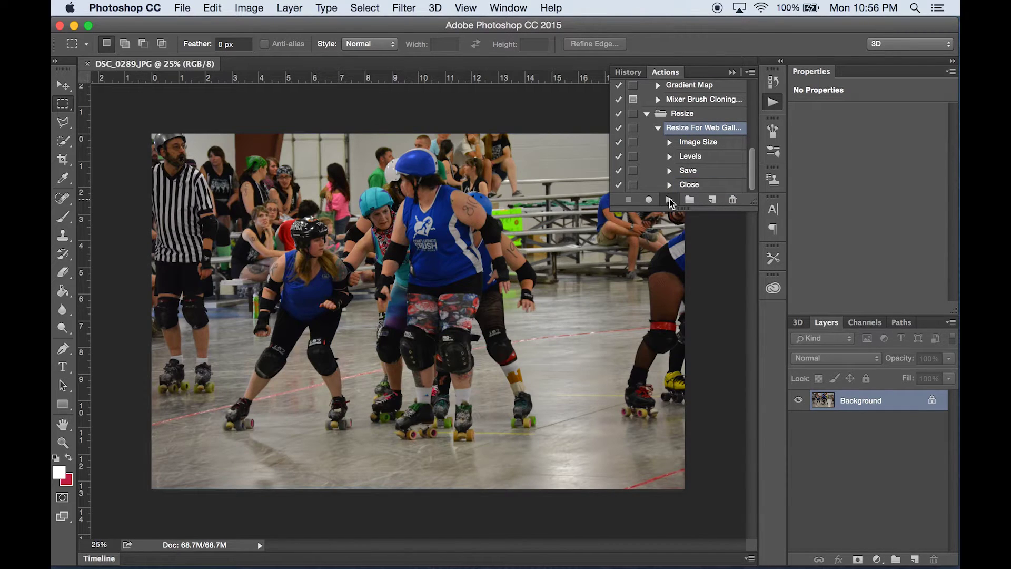
left_click(670, 200)
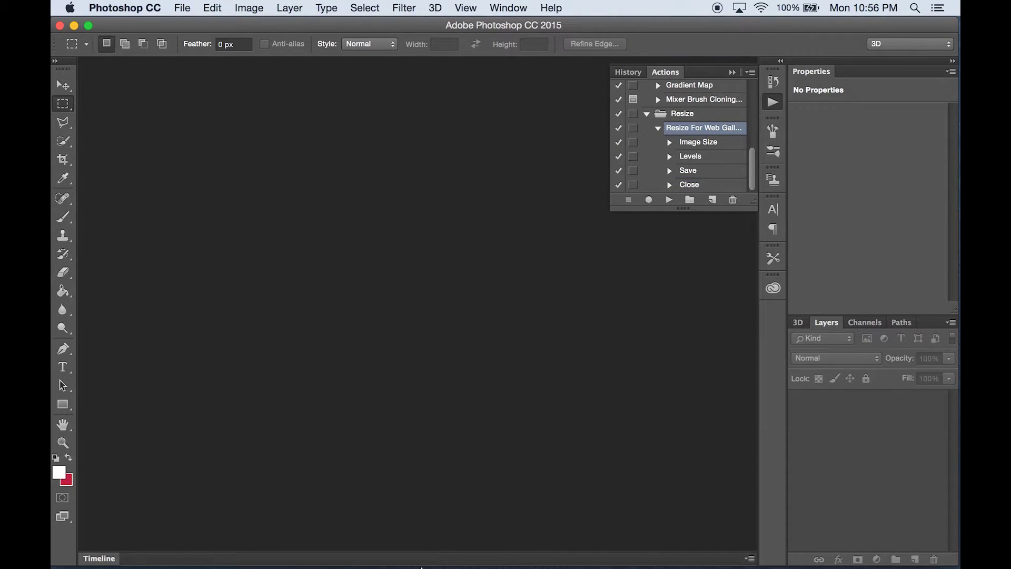
Open Desktop > Pics For Web in Finder and review the resized files from DSC_0289.jpg to DSC_0323.jpg.
mouse_move(413, 566)
left_click(93, 550)
left_click(175, 246)
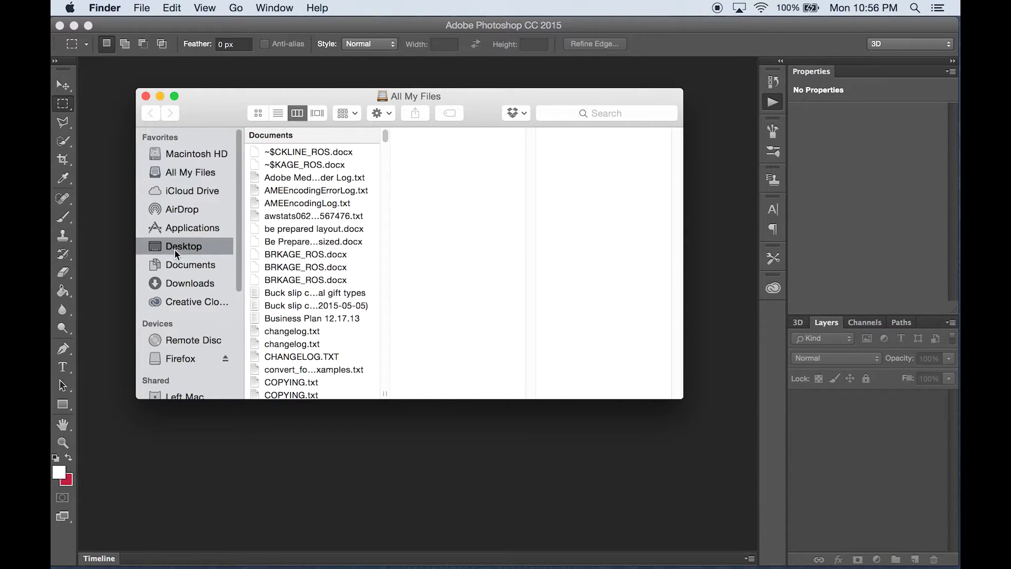
left_click(326, 147)
left_click(437, 138)
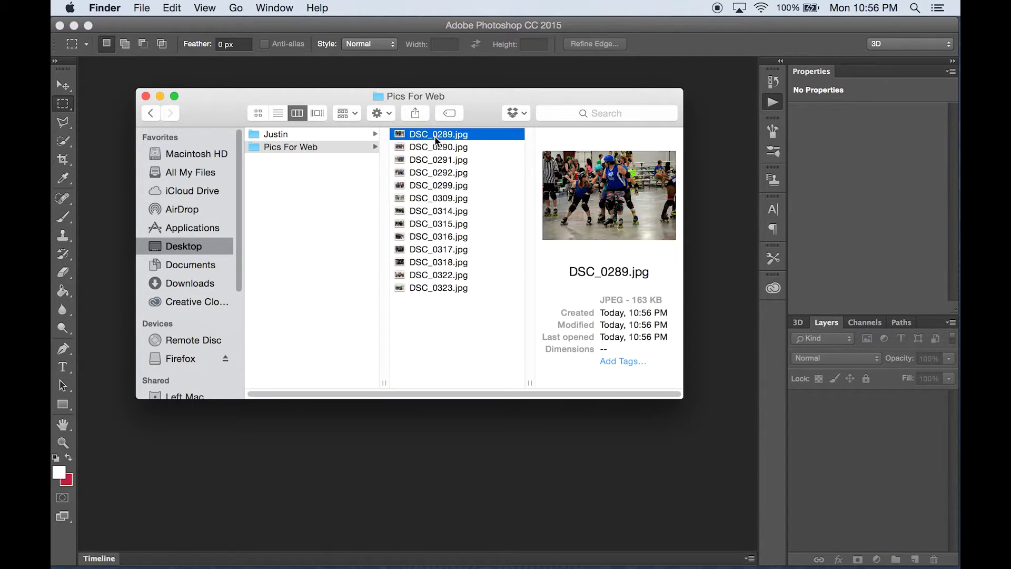
key("Down")
key("Down")
key("Down")
key("Down")
key("Down")
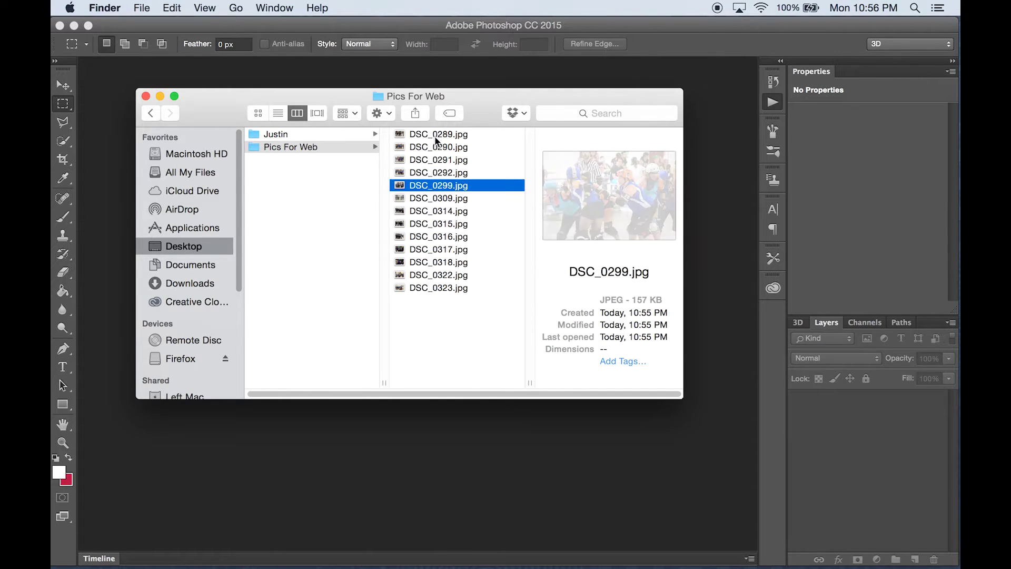
key("Down")
key("Down")
key("Down")
key("Down")
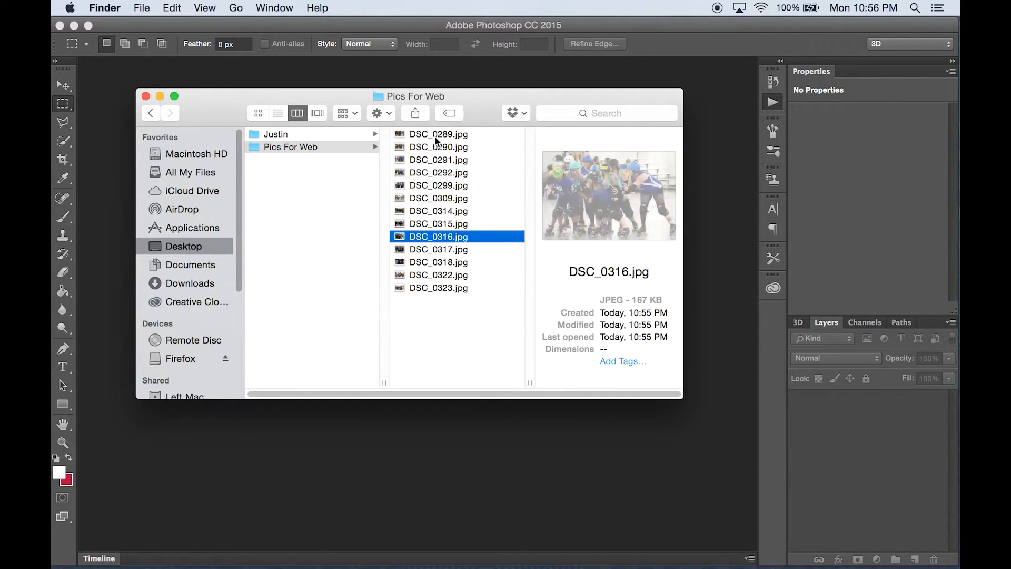
key("Down")
key("Down")
key("Down")
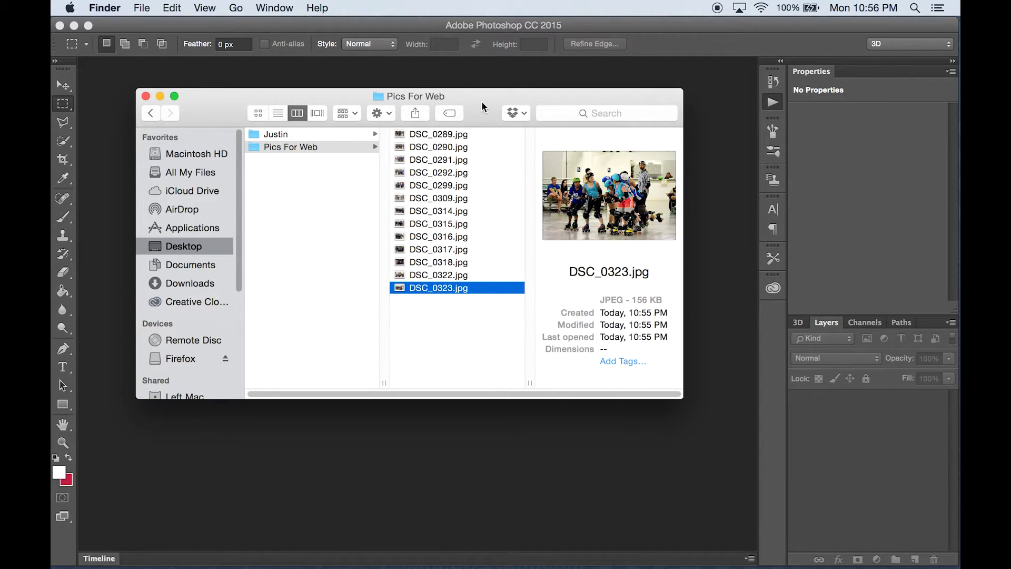
Trash all thirteen photos in Pics For Web and close the Finder window.
left_click(447, 136, "shift")
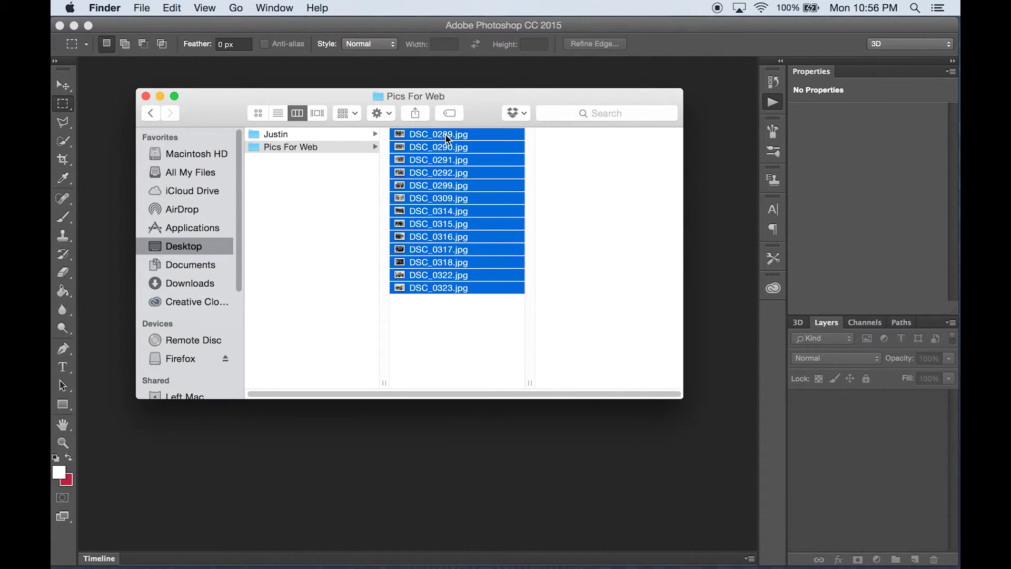
key("super+BackSpace")
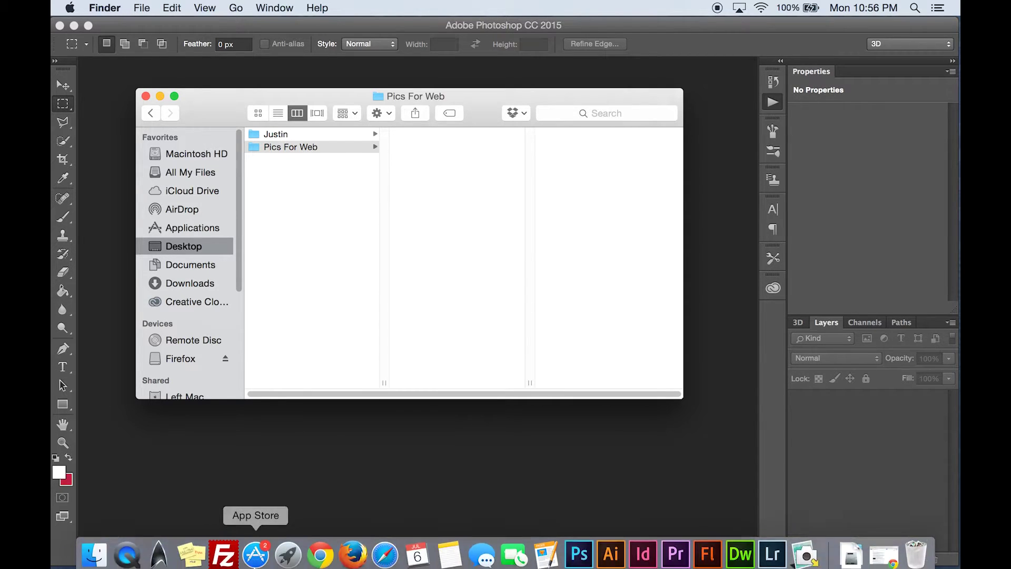
left_click(198, 460)
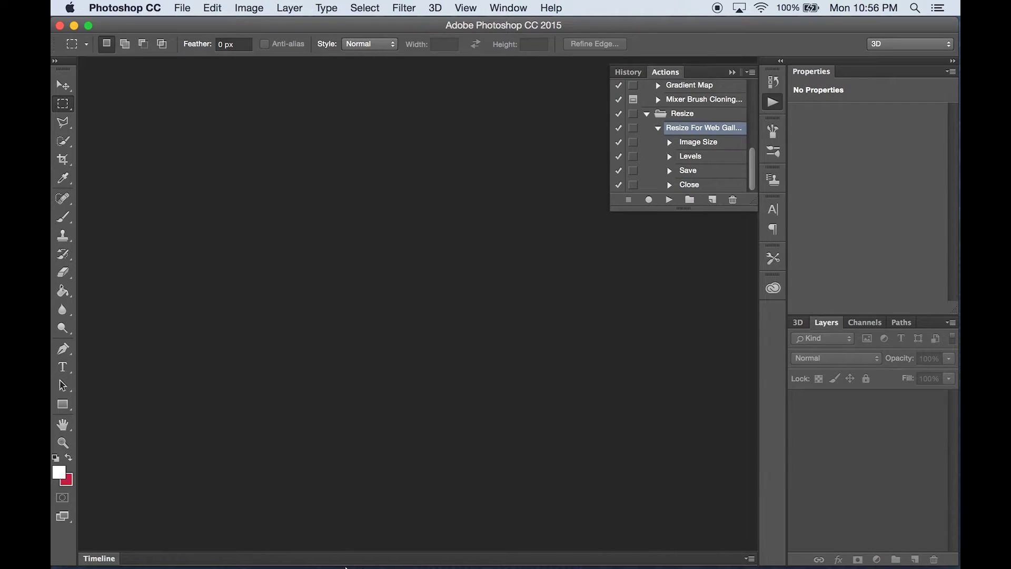
left_click(95, 563)
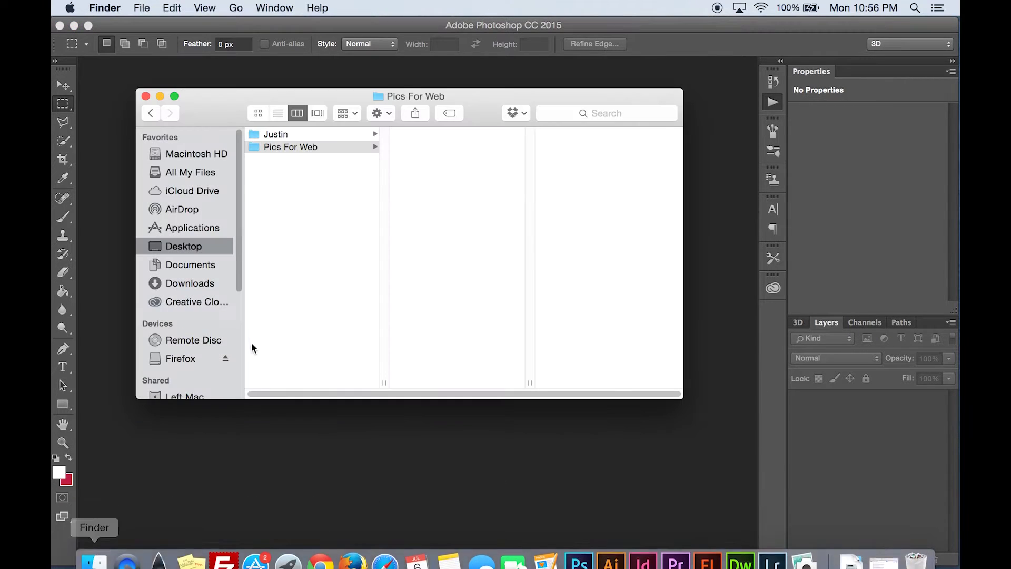
left_click_drag(194, 97, 264, 139)
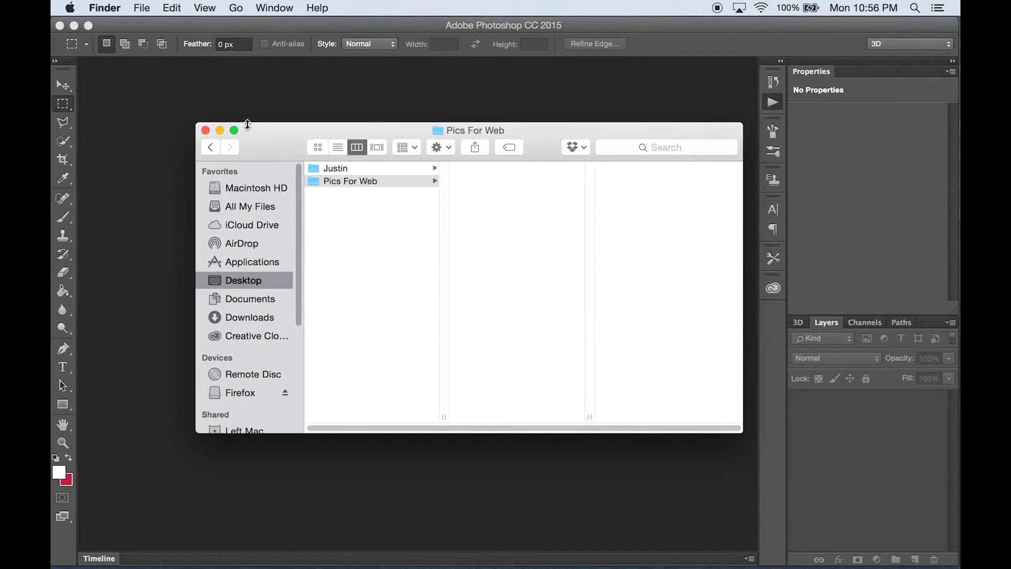
left_click(206, 130)
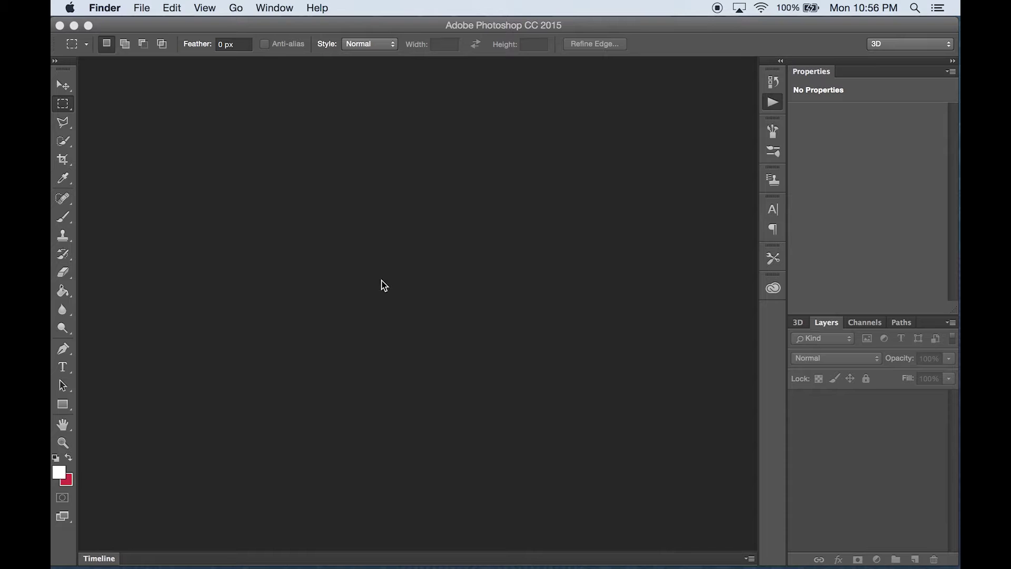
Open the File > Automate > Batch dialog with Folder kept as the source.
left_click(131, 25)
left_click(153, 9)
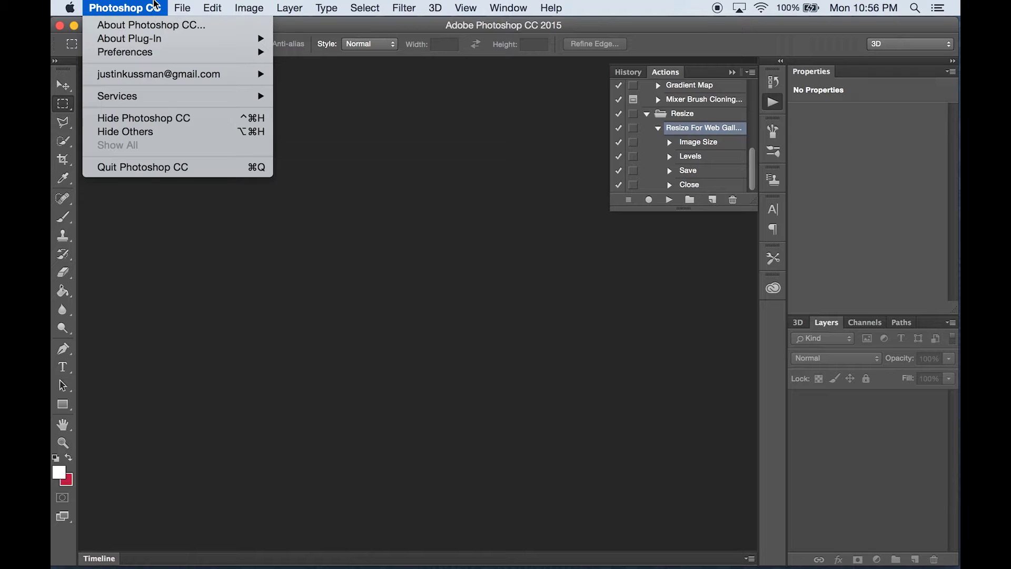
mouse_move(181, 16)
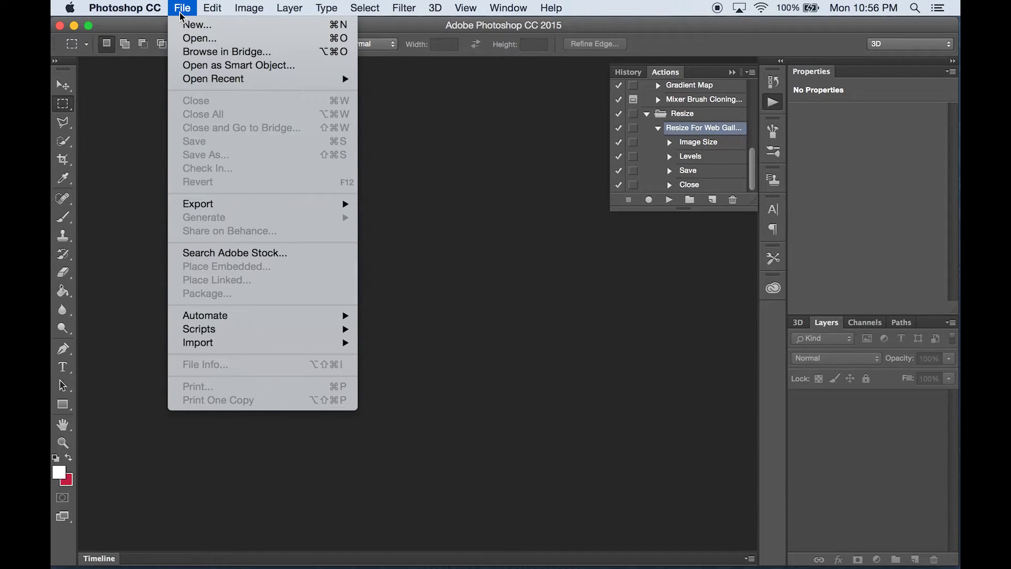
mouse_move(254, 319)
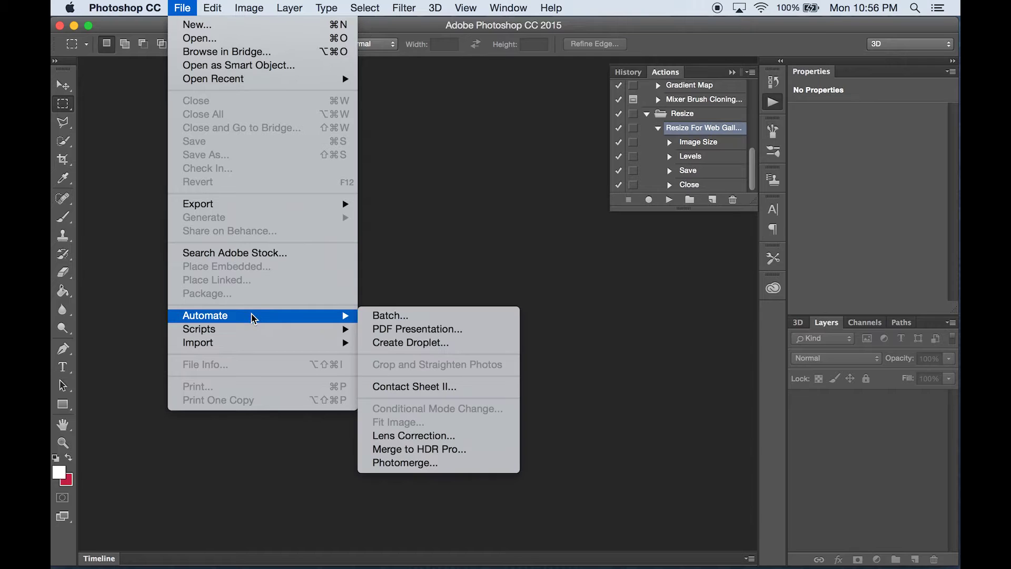
left_click(388, 318)
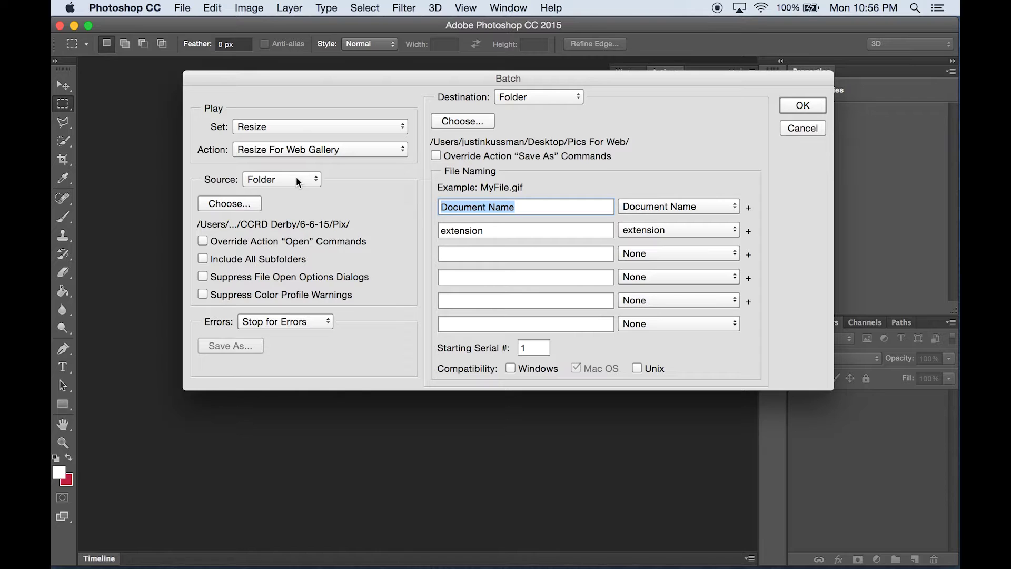
left_click(296, 176)
left_click(247, 183)
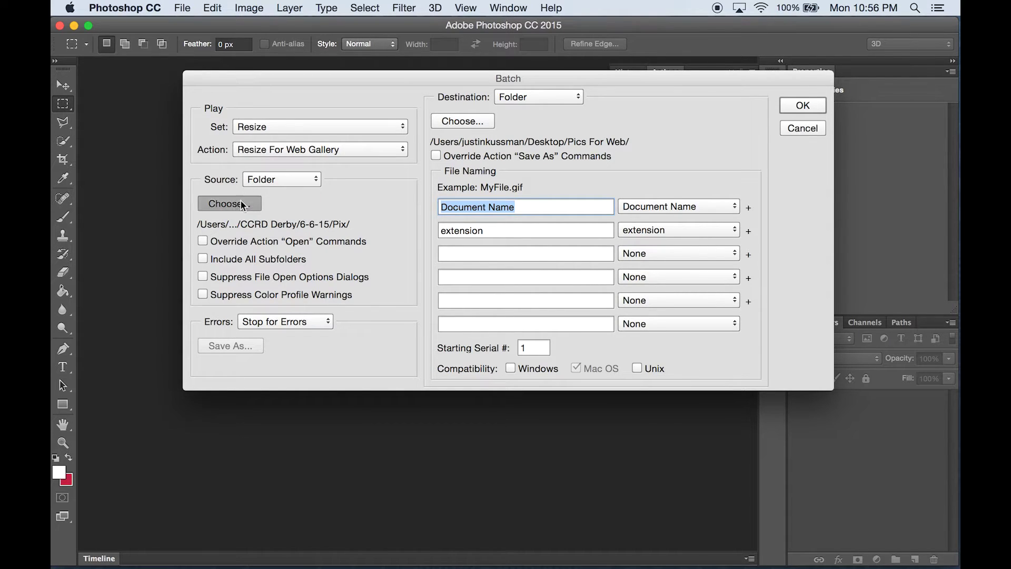
Set source to Justin/Derby Pix/CCRD Derby/6-6-15/Pix and destination to Pics For Web, then run the batch.
left_click(247, 204)
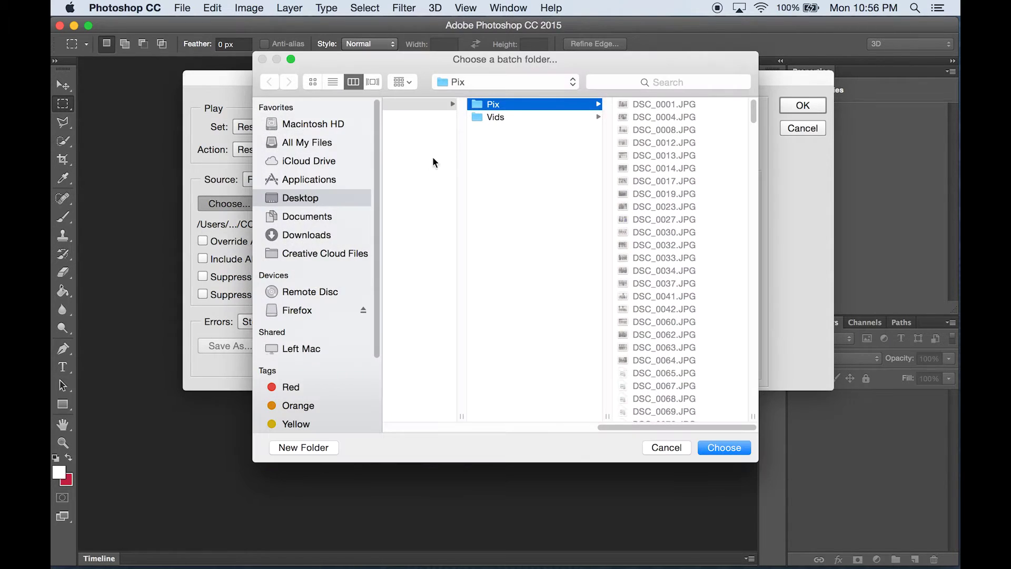
left_click(315, 196)
left_click(420, 105)
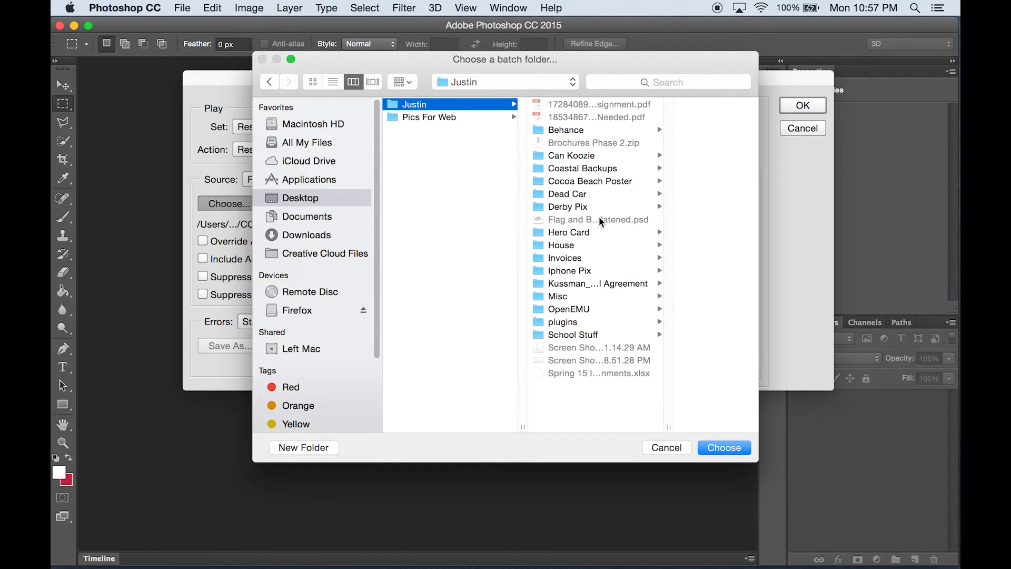
left_click(574, 211)
left_click(640, 104)
left_click(637, 106)
left_click(646, 102)
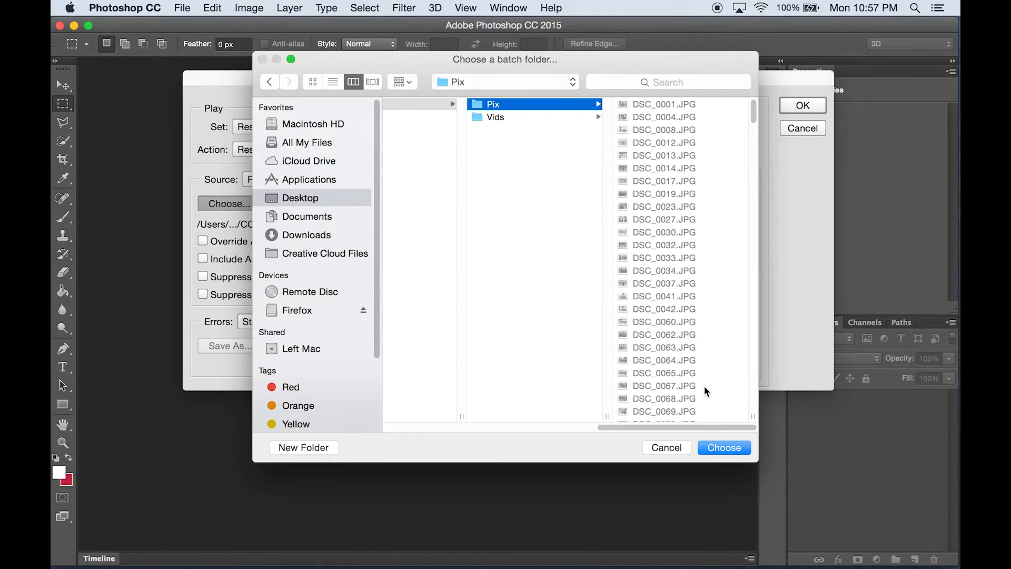
left_click(735, 448)
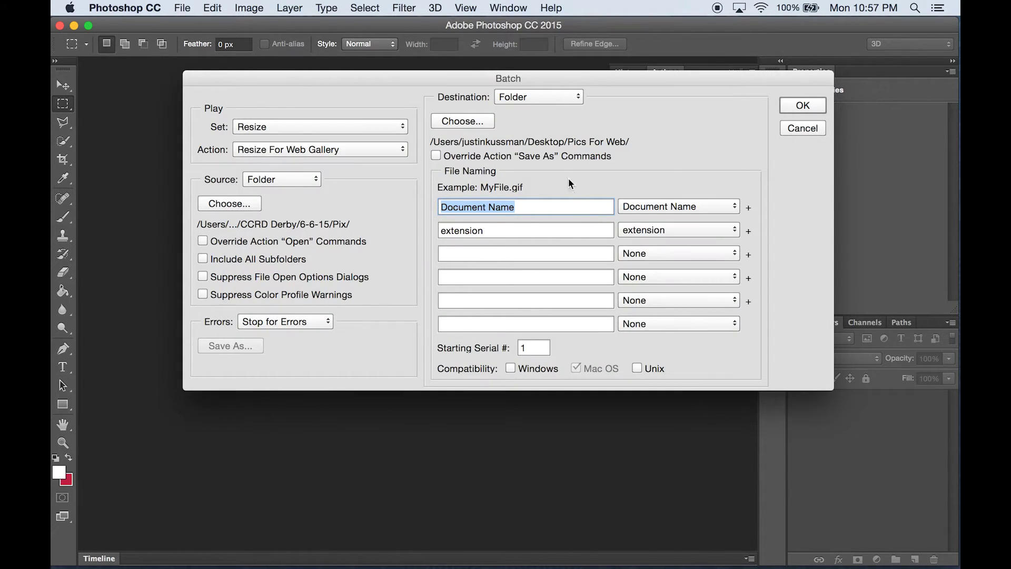
left_click(472, 122)
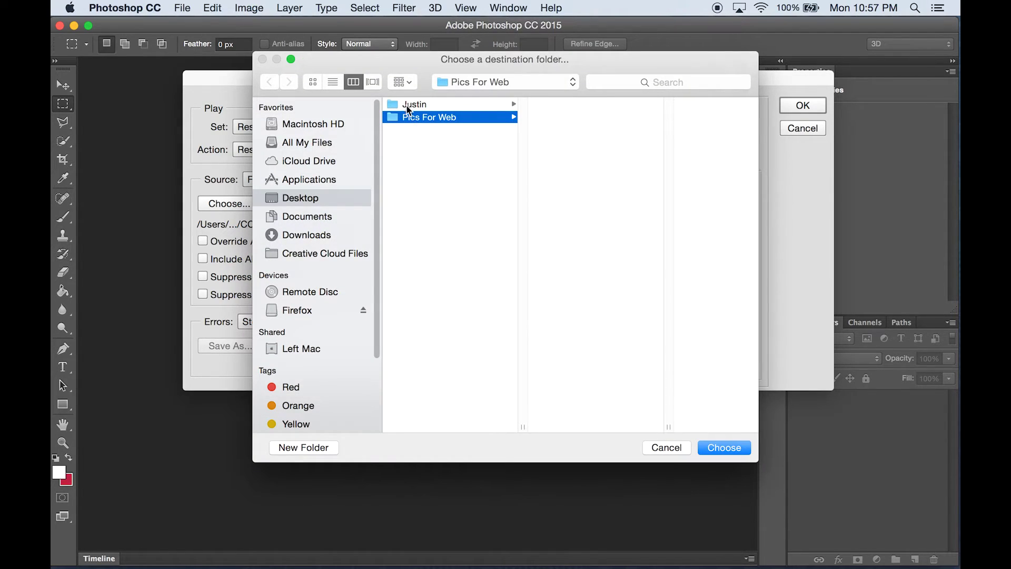
left_click(732, 447)
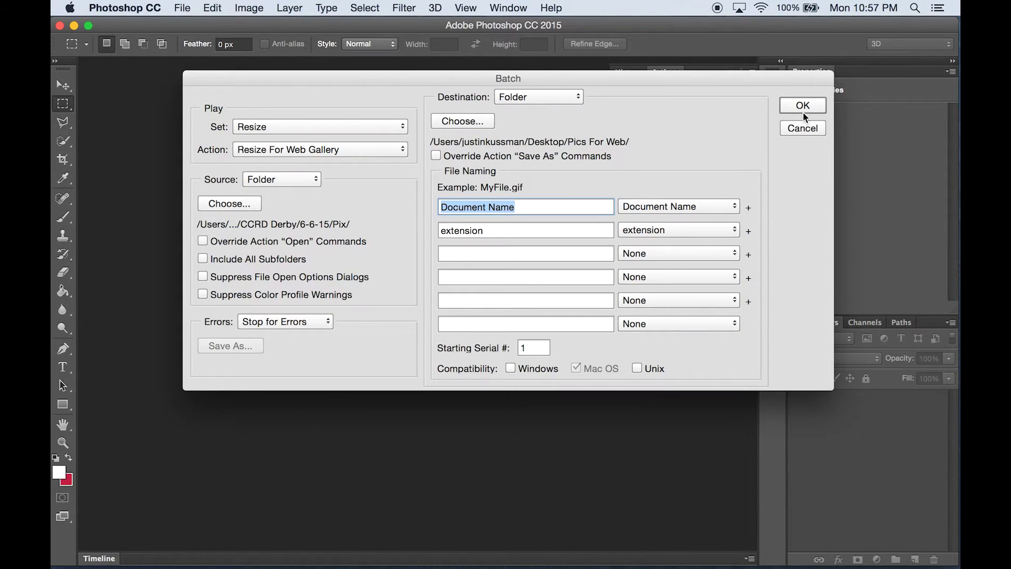
left_click(803, 108)
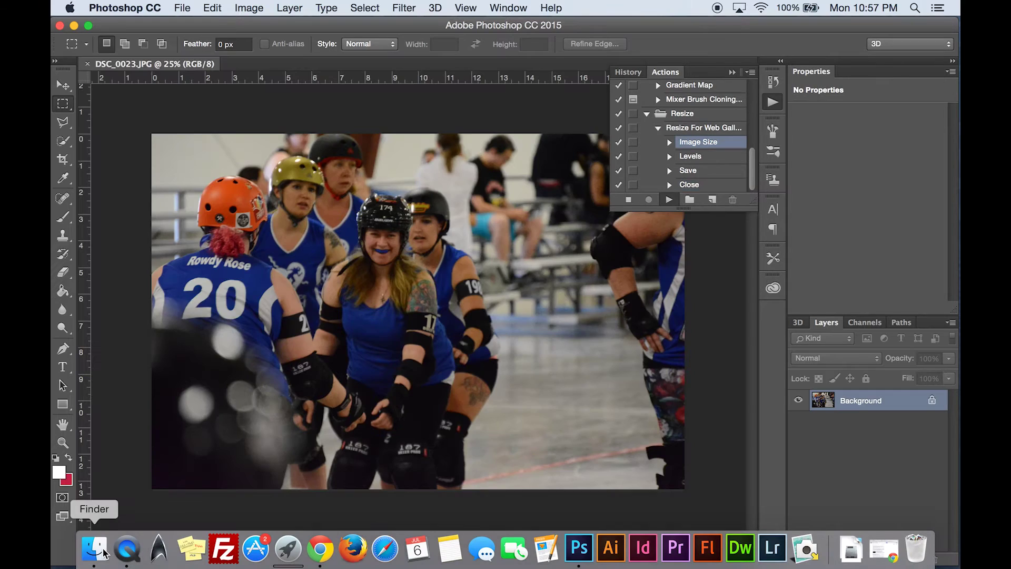
Watch the batch output accumulate in the Desktop's Pics For Web folder in Finder.
left_click(95, 548)
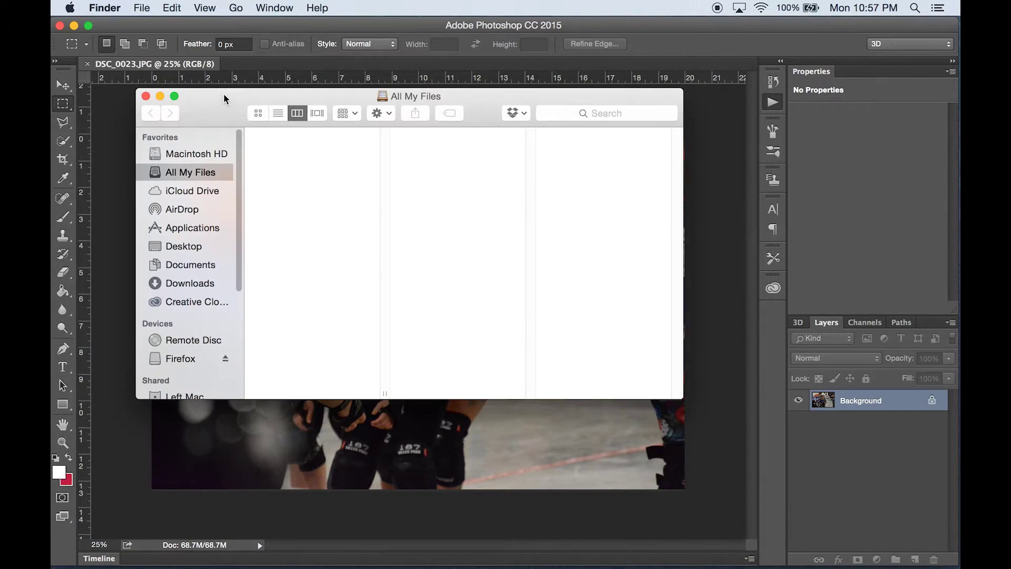
left_click_drag(219, 93, 570, 59)
left_click(535, 213)
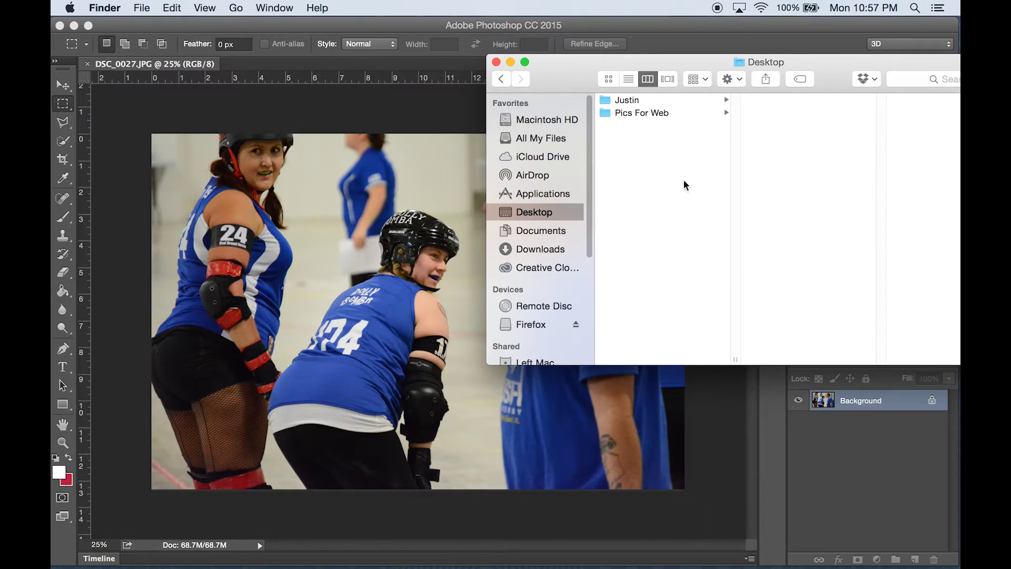
left_click(669, 113)
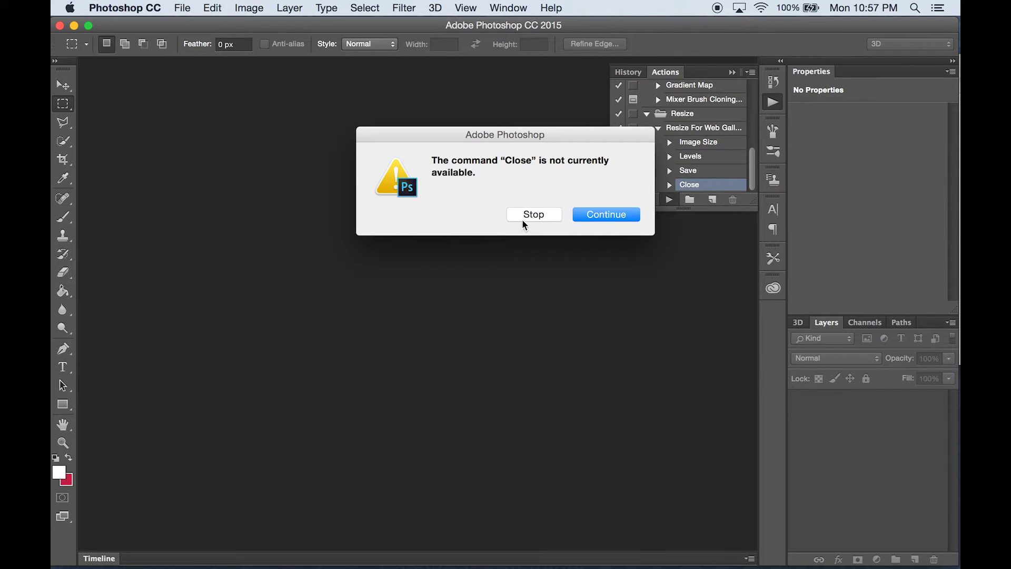
Stop the batch at the Close alerts and bring the Pics For Web Finder window forward.
left_click(525, 219)
left_click(532, 217)
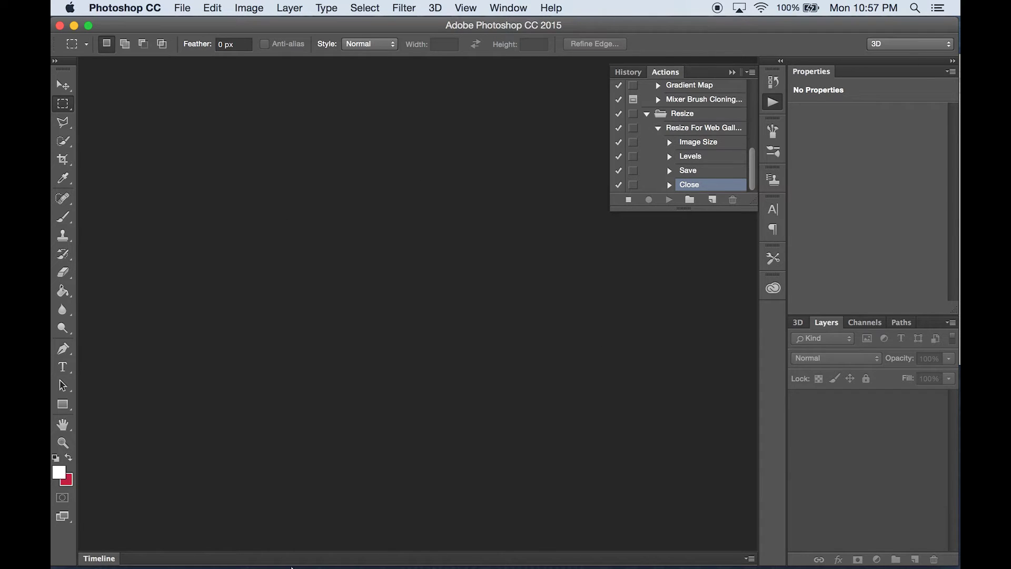
mouse_move(291, 568)
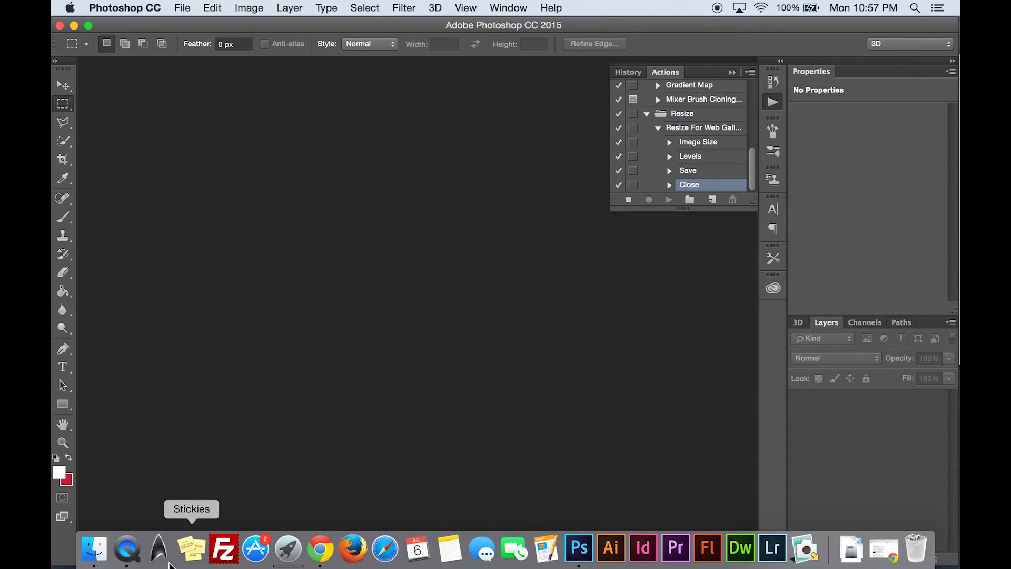
left_click(90, 551)
left_click_drag(557, 68, 438, 86)
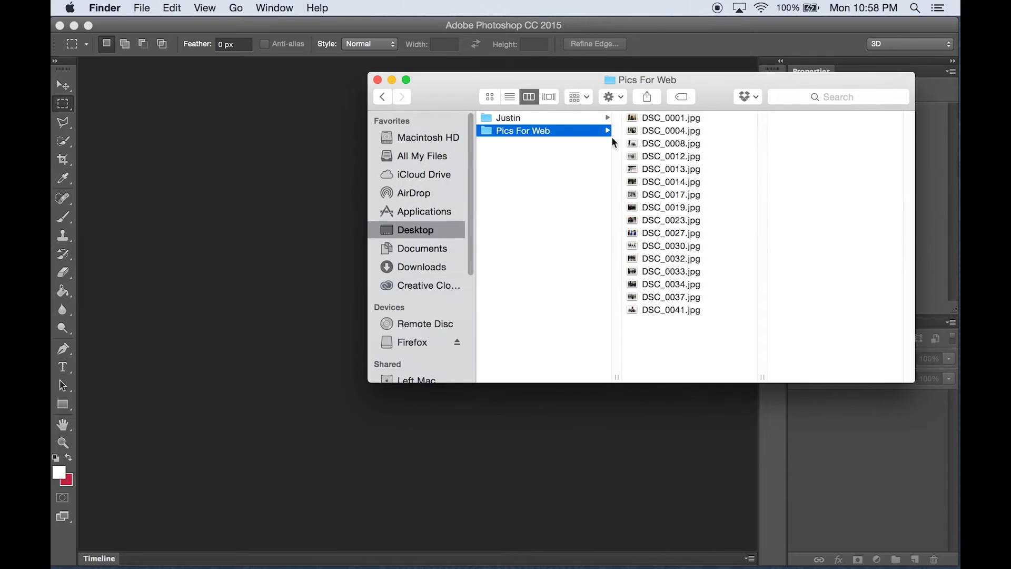
Trash all sixteen resized photos from DSC_0001.jpg onward, close Finder, and return to Photoshop.
left_click(652, 119)
left_click(657, 312, "shift")
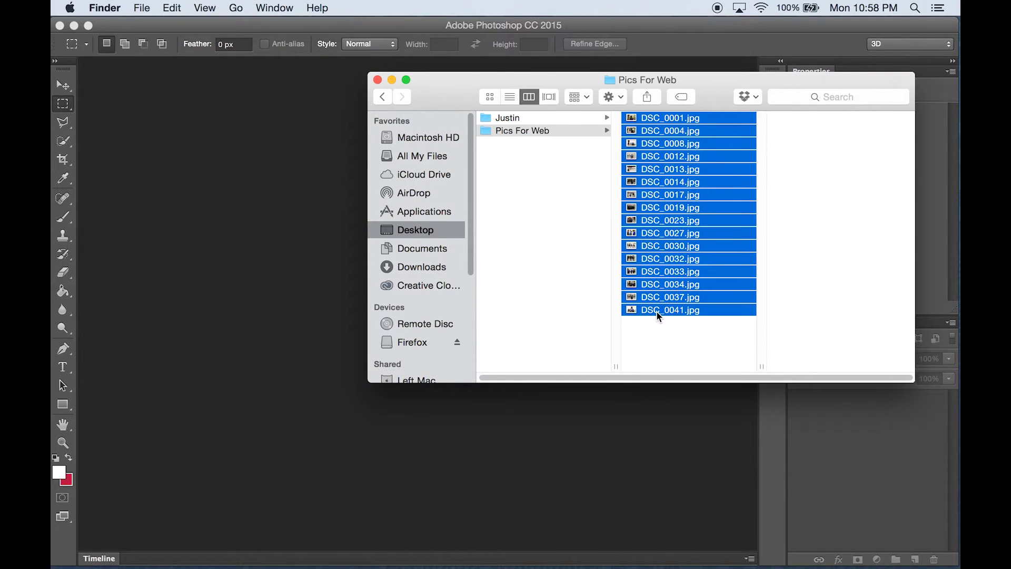
key("super+BackSpace")
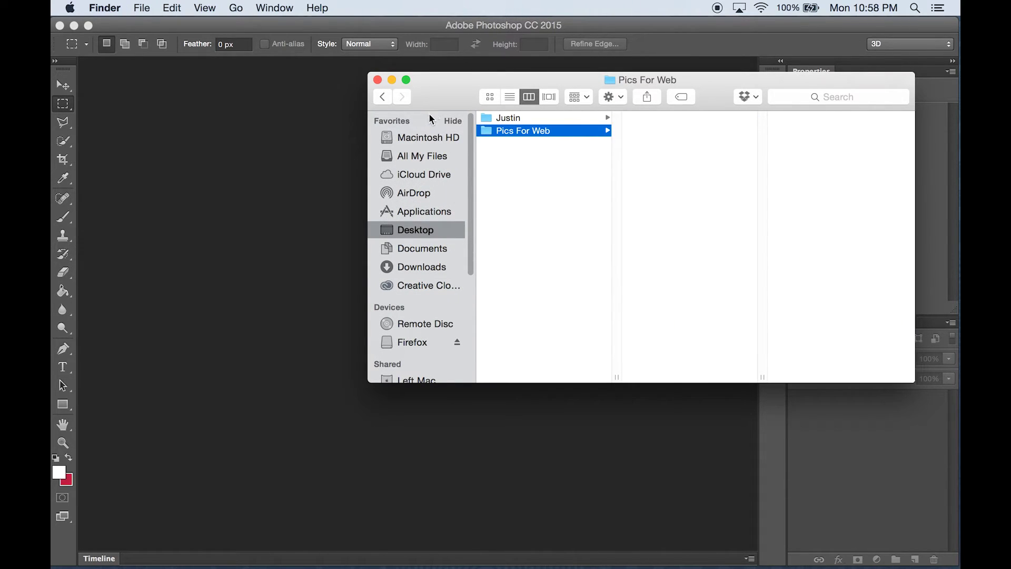
left_click_drag(428, 90, 497, 105)
key("super+w")
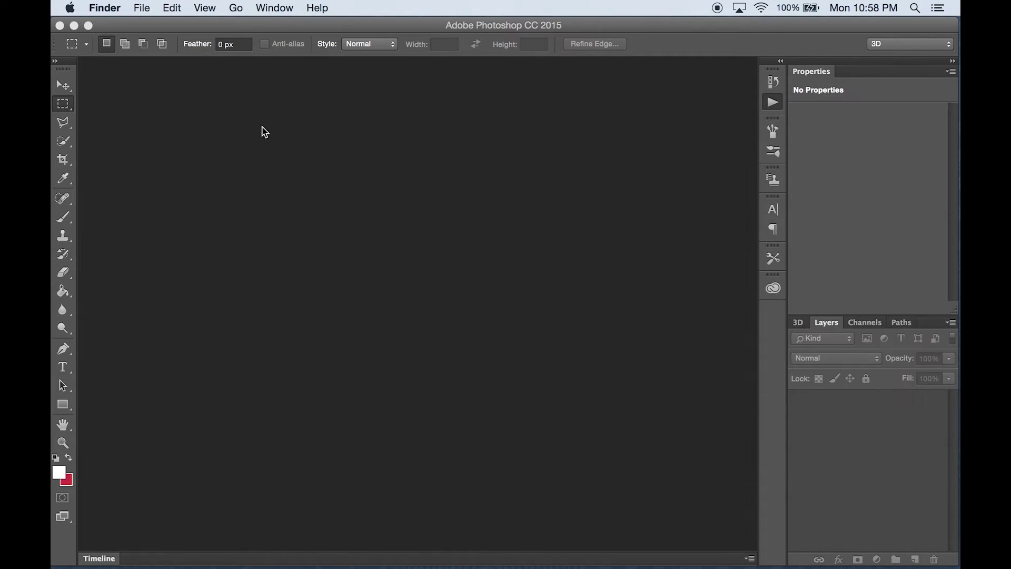
left_click(254, 129)
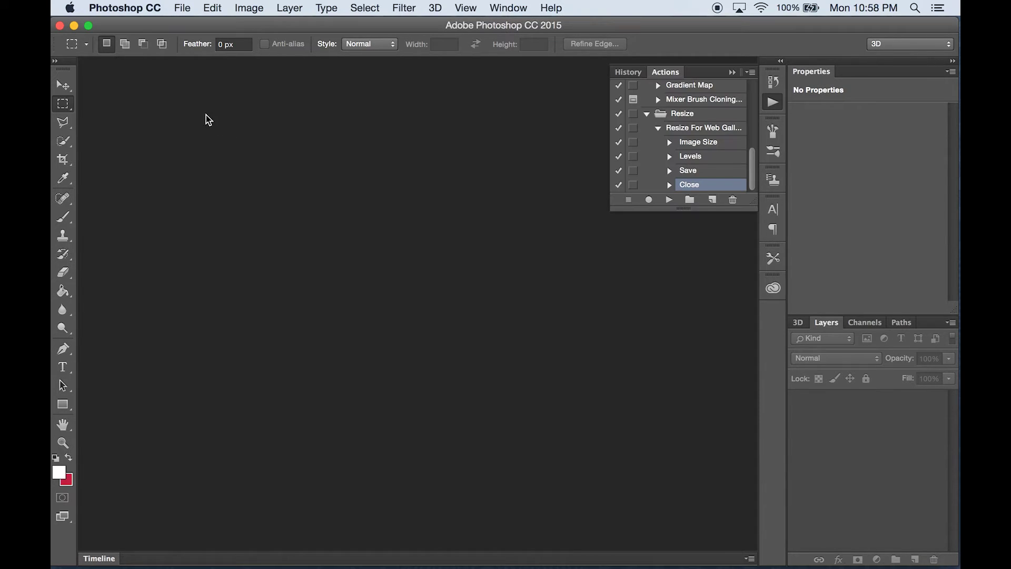
Use Automate > Create Droplet to save 'Pic Resize For Web' on the Desktop with Pics For Web destination.
left_click(182, 10)
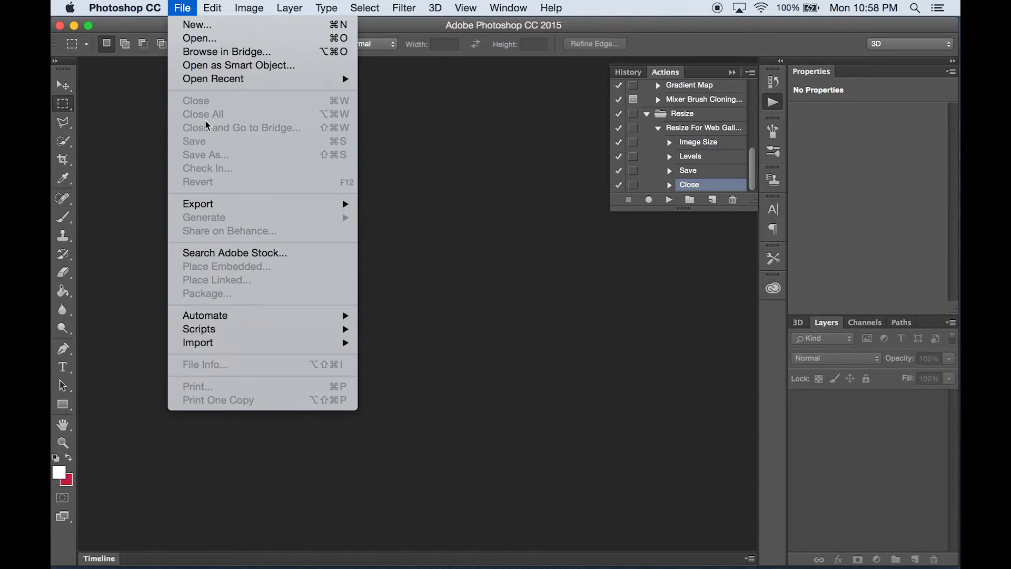
mouse_move(266, 321)
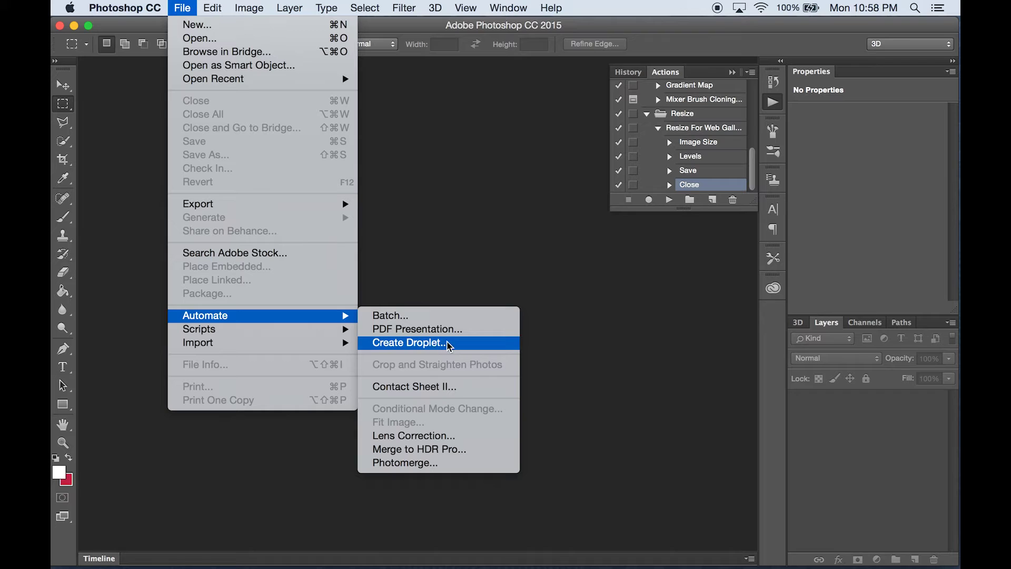
left_click(412, 343)
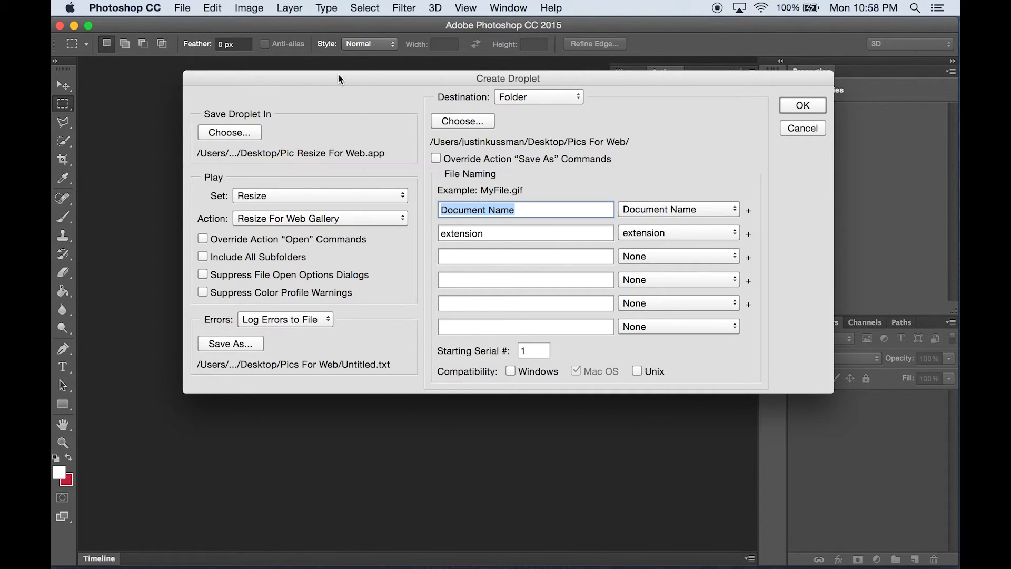
left_click_drag(339, 79, 324, 61)
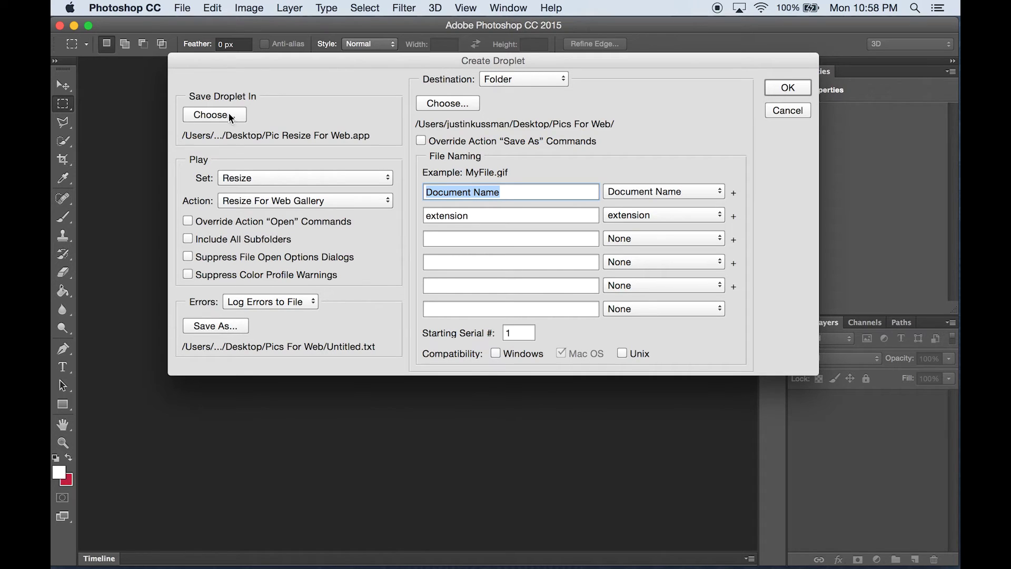
left_click(229, 115)
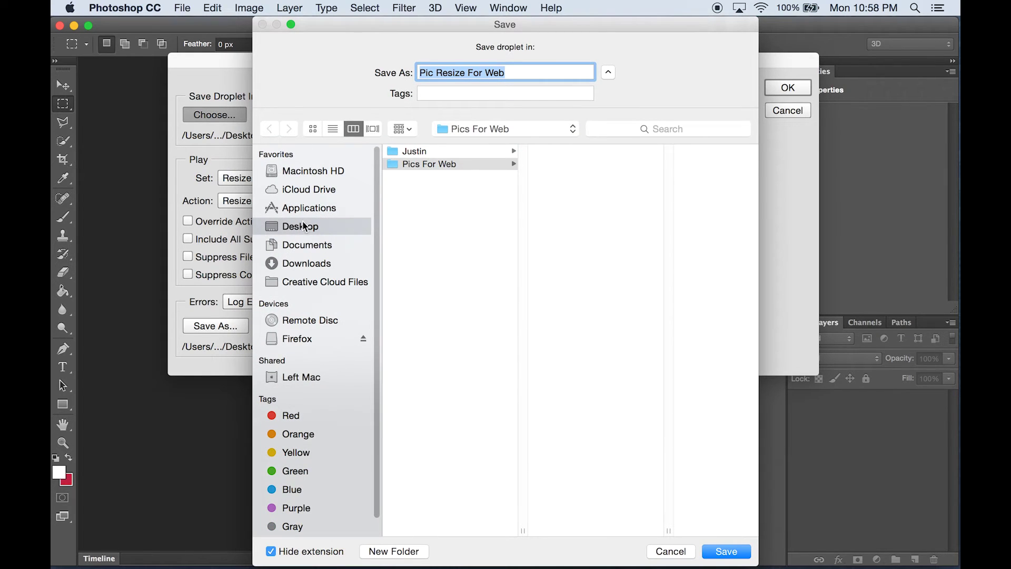
left_click(304, 227)
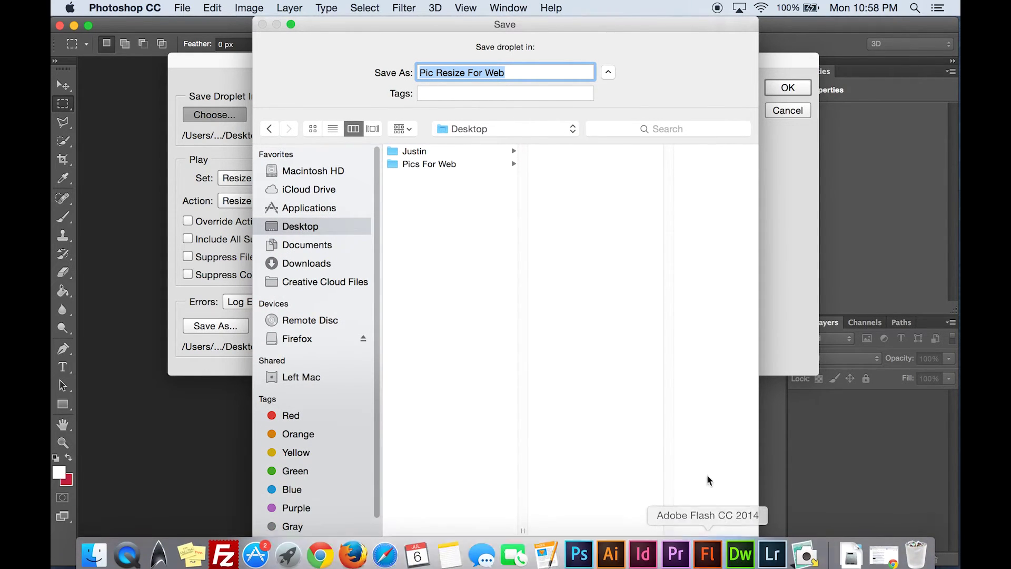
left_click(726, 549)
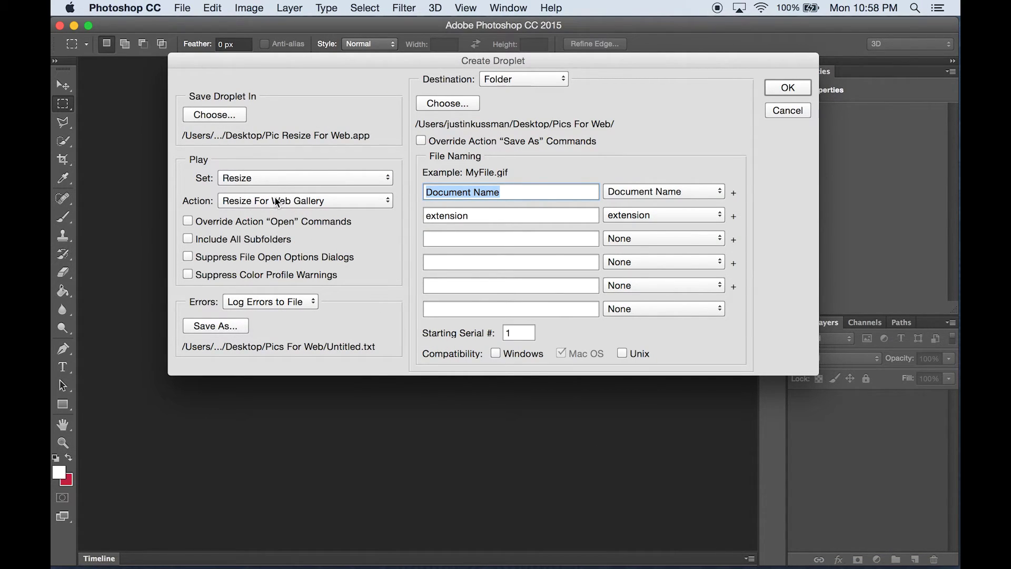
left_click(451, 102)
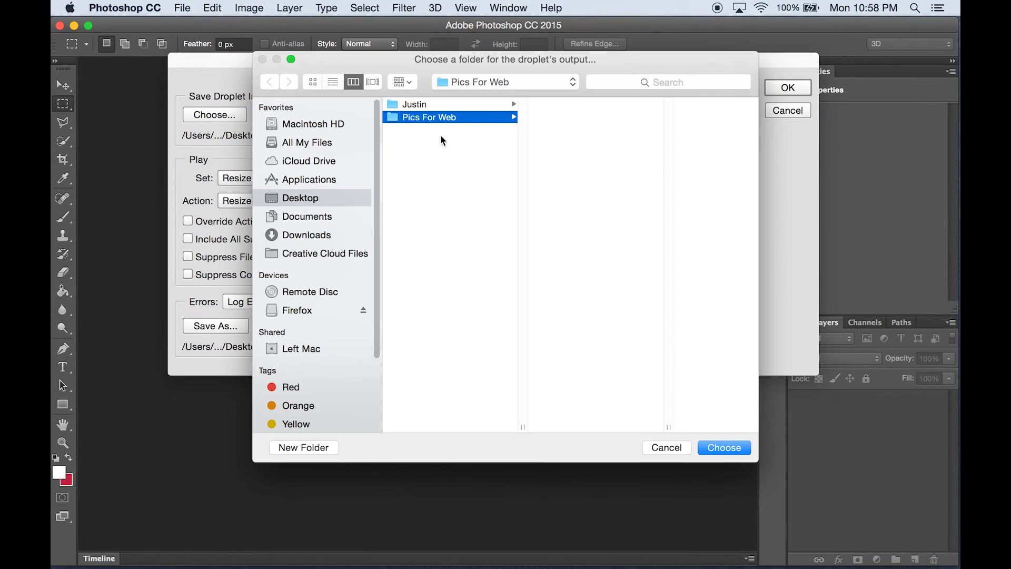
left_click(736, 451)
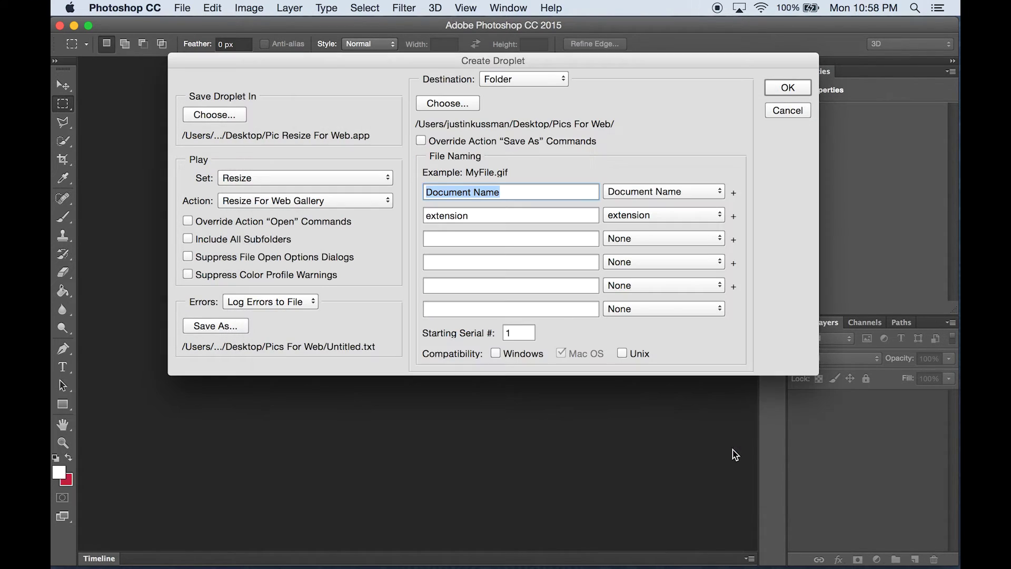
left_click(788, 87)
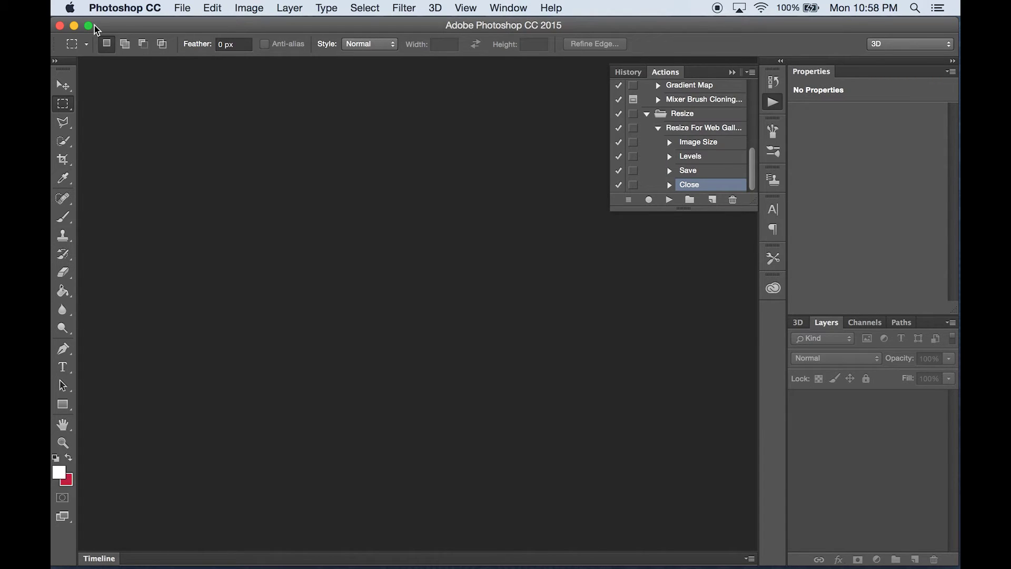
Move the Pic Resize For Web droplet to the desktop centre and quit Photoshop.
left_click(74, 26)
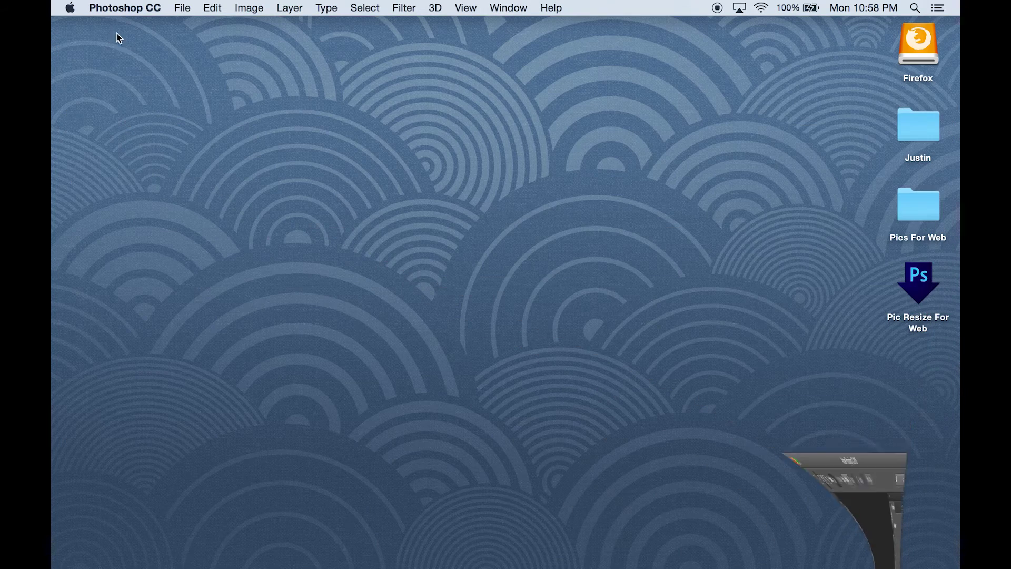
left_click_drag(917, 267, 437, 137)
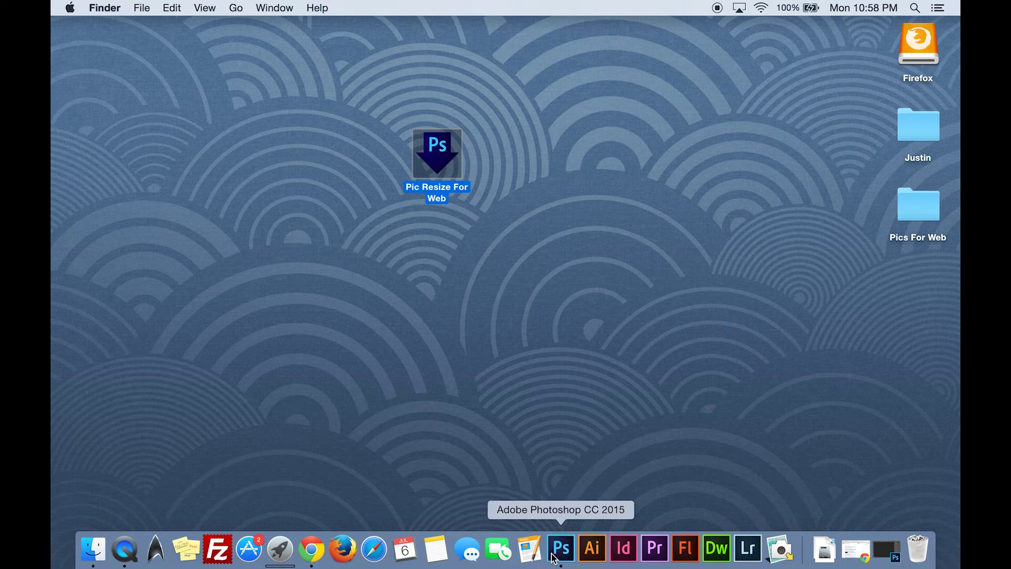
right_click(561, 549)
left_click(577, 507)
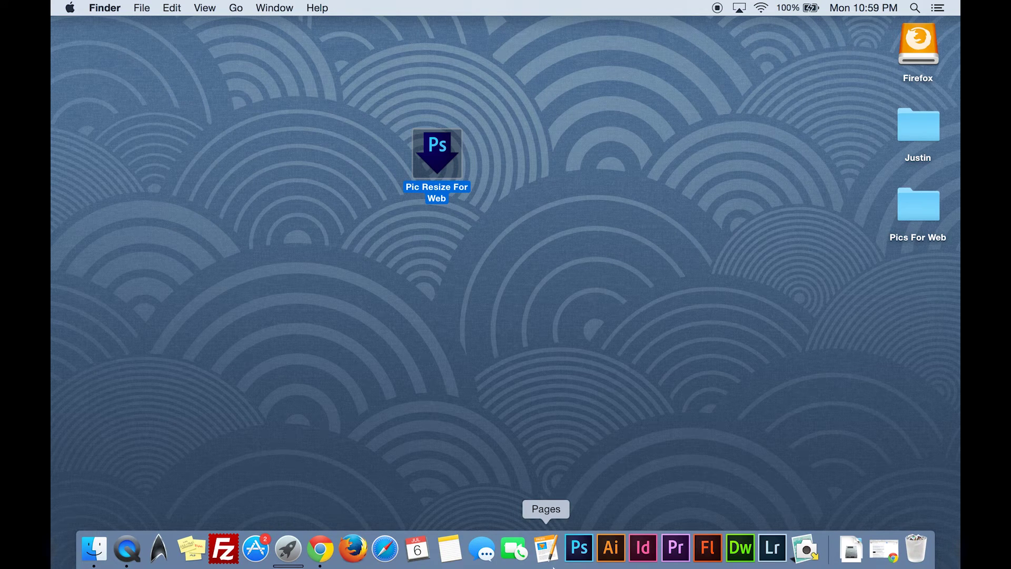
Open Justin > Derby Pix > CCRD Derby > 6-6-15 > Pix in Finder.
left_click(922, 131)
double_click(922, 131)
left_click_drag(396, 156, 423, 221)
left_click(655, 349)
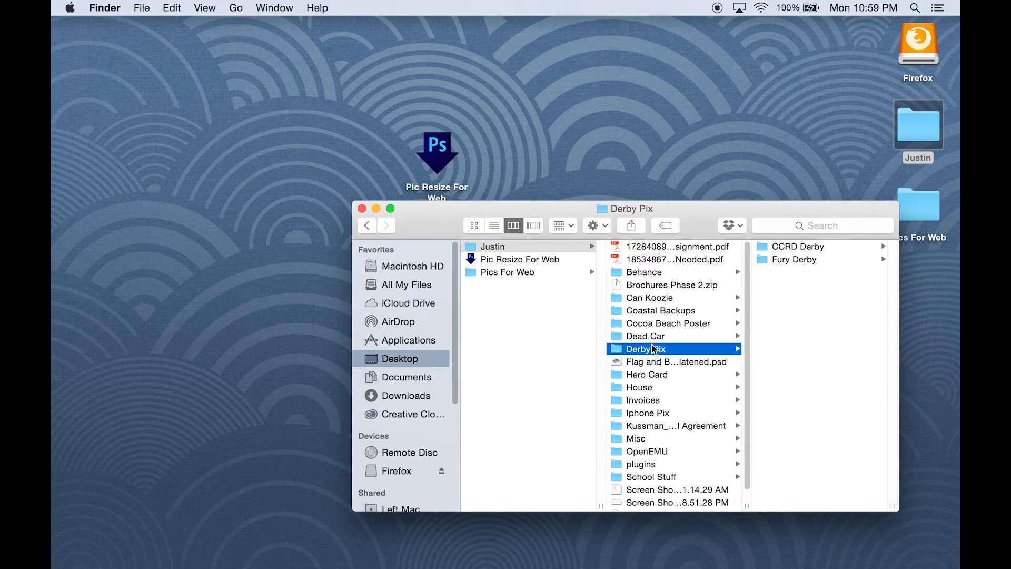
left_click(797, 260)
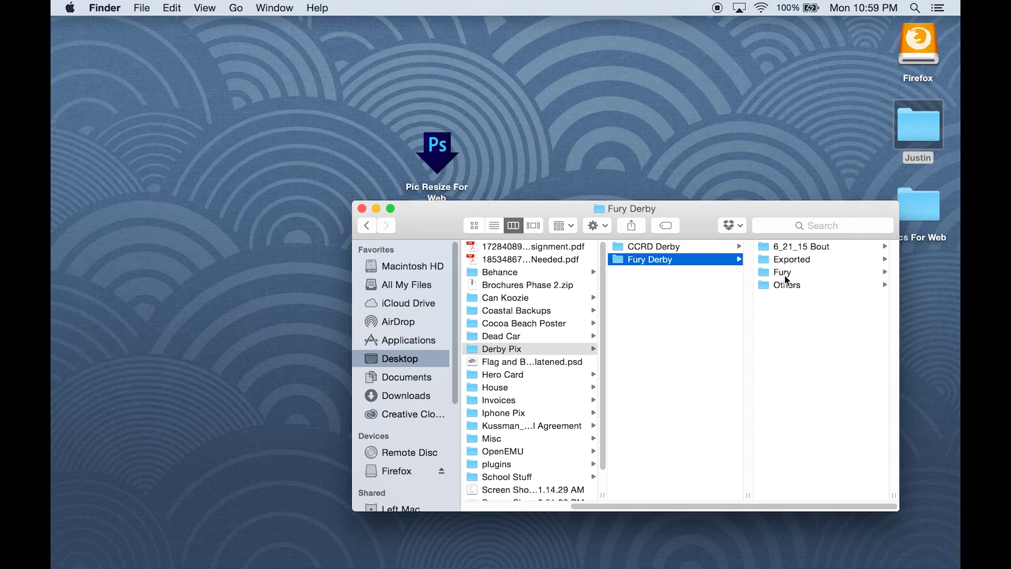
left_click(651, 247)
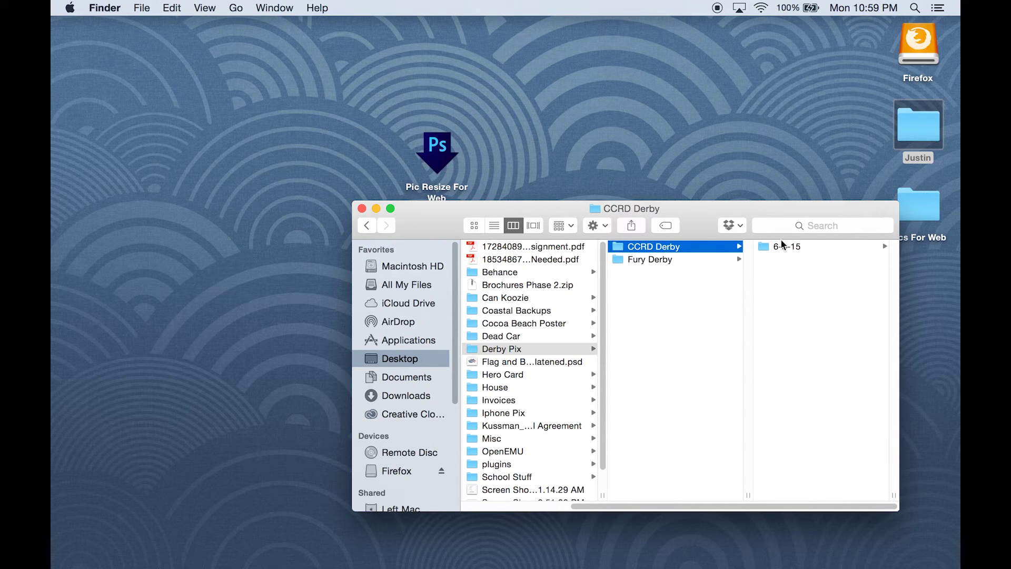
left_click(781, 246)
left_click(778, 246)
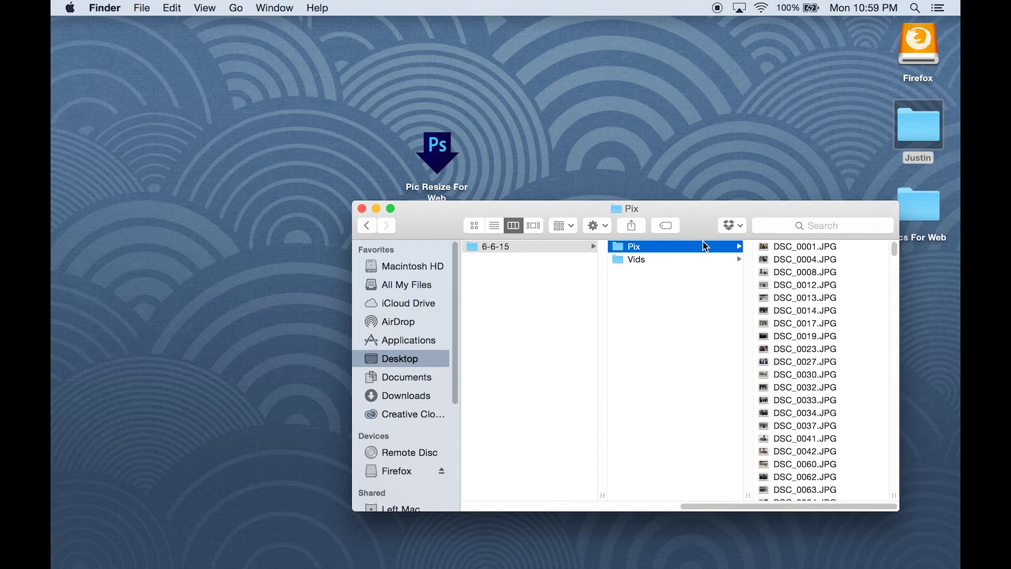
left_click_drag(663, 210, 601, 317)
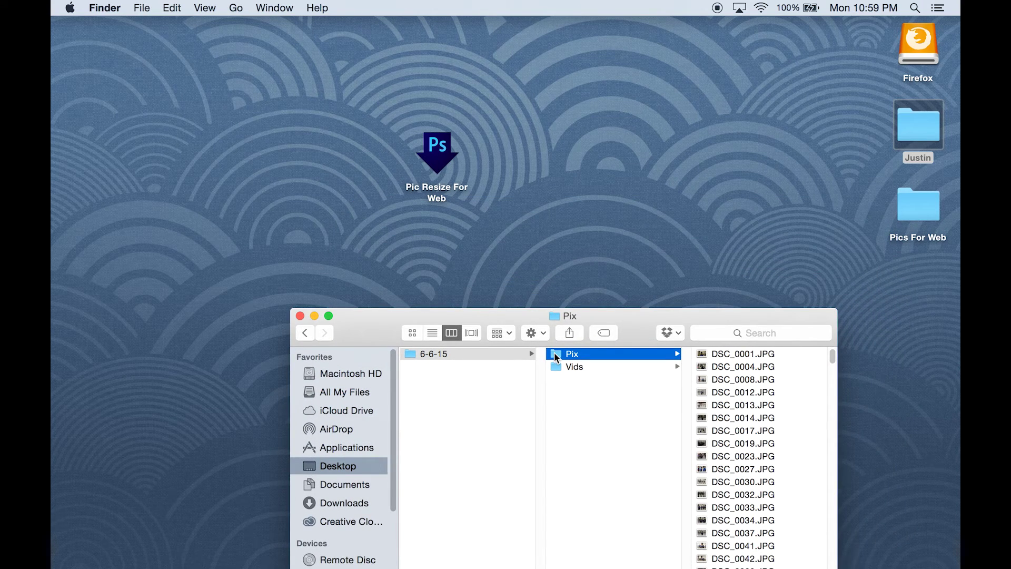
Drop the Pix folder onto the Pic Resize For Web droplet and watch JPGs fill Pics For Web.
left_click_drag(556, 358, 435, 153)
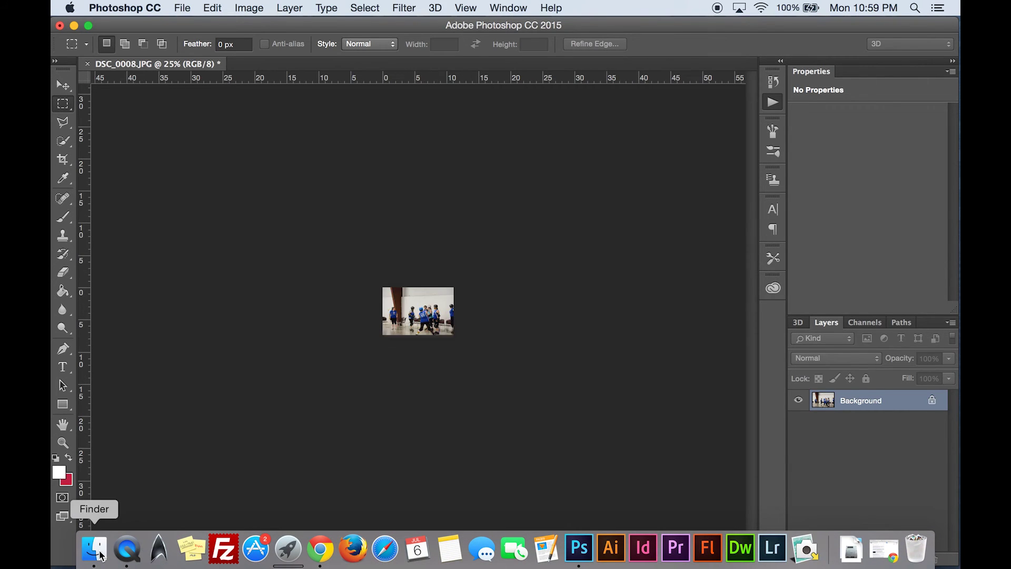
left_click(129, 547)
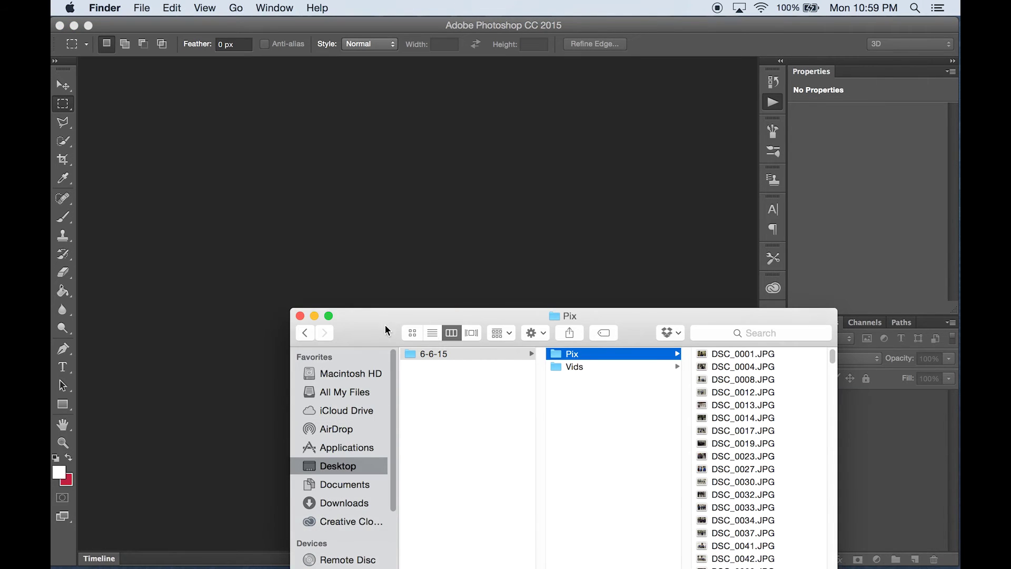
left_click_drag(365, 335, 489, 103)
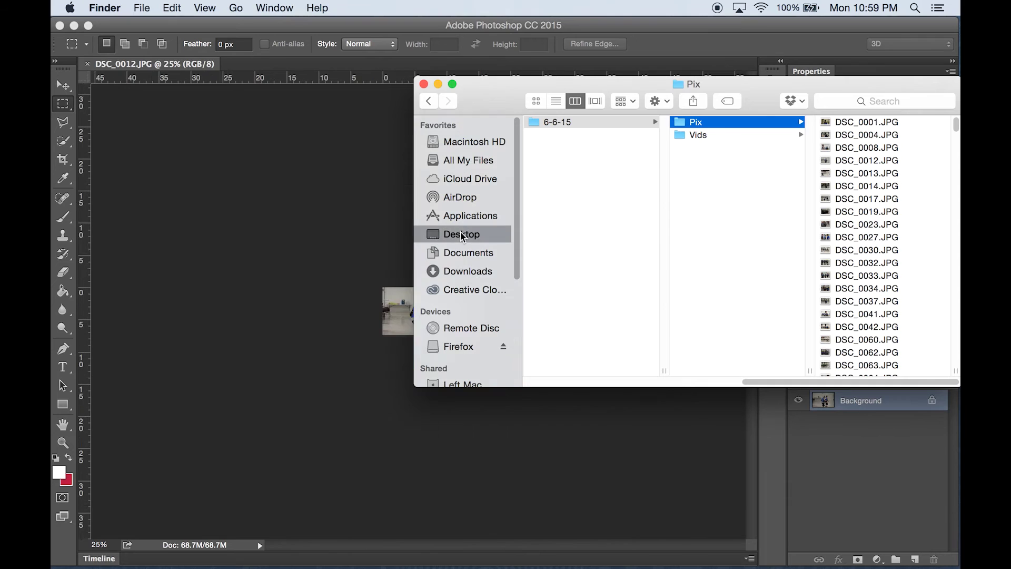
left_click(463, 237)
left_click(557, 150)
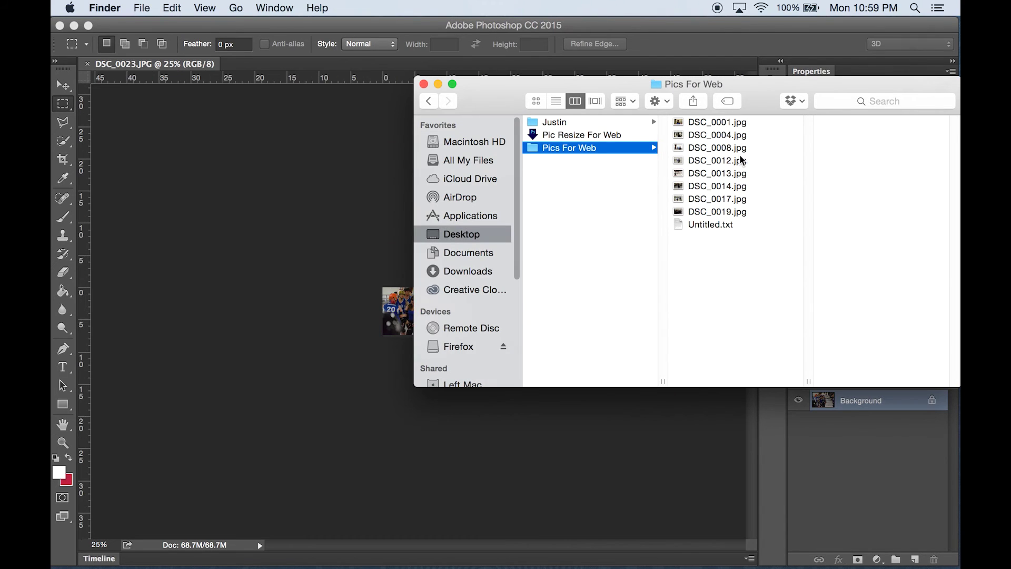
left_click_drag(487, 100, 477, 114)
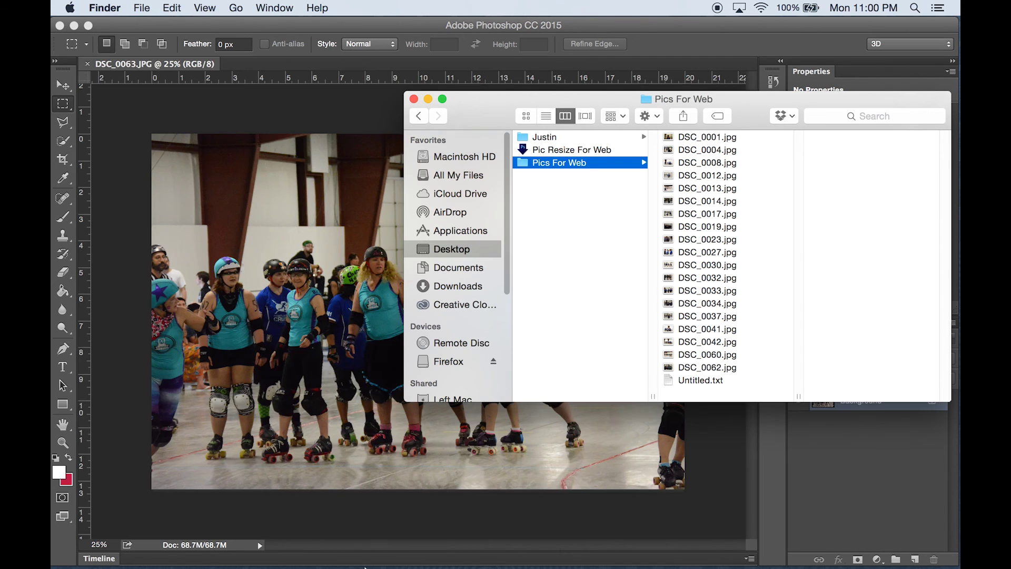
While the droplet keeps resizing derby photos, bring up QuickTime Player's Screen Recording window from the Dock.
mouse_move(350, 551)
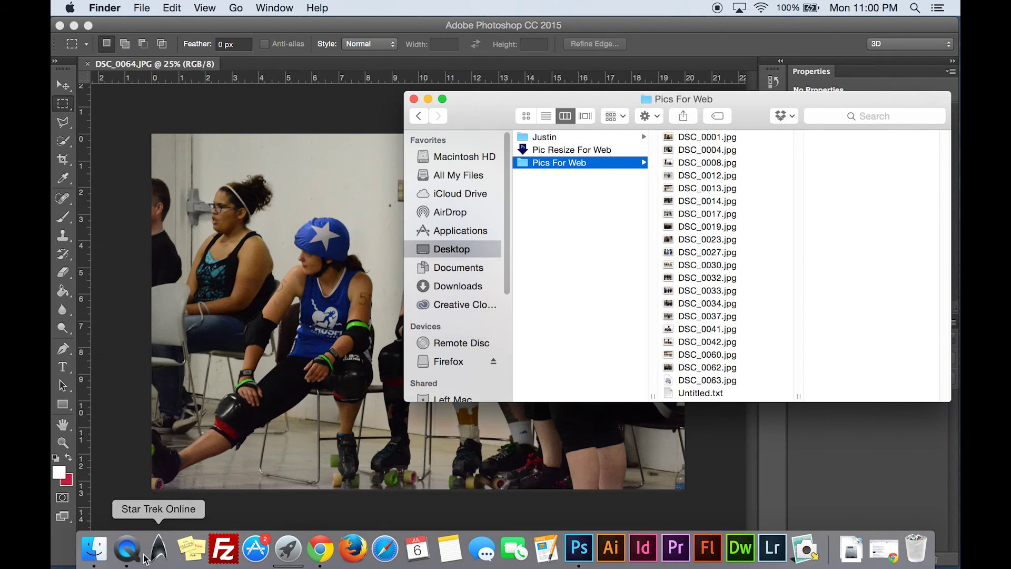
left_click(126, 548)
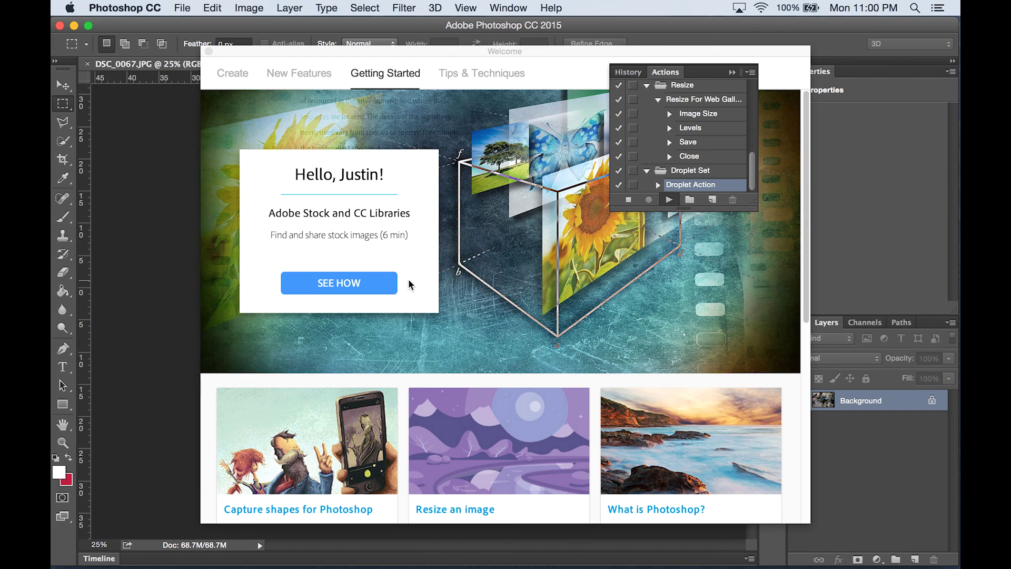
mouse_move(193, 553)
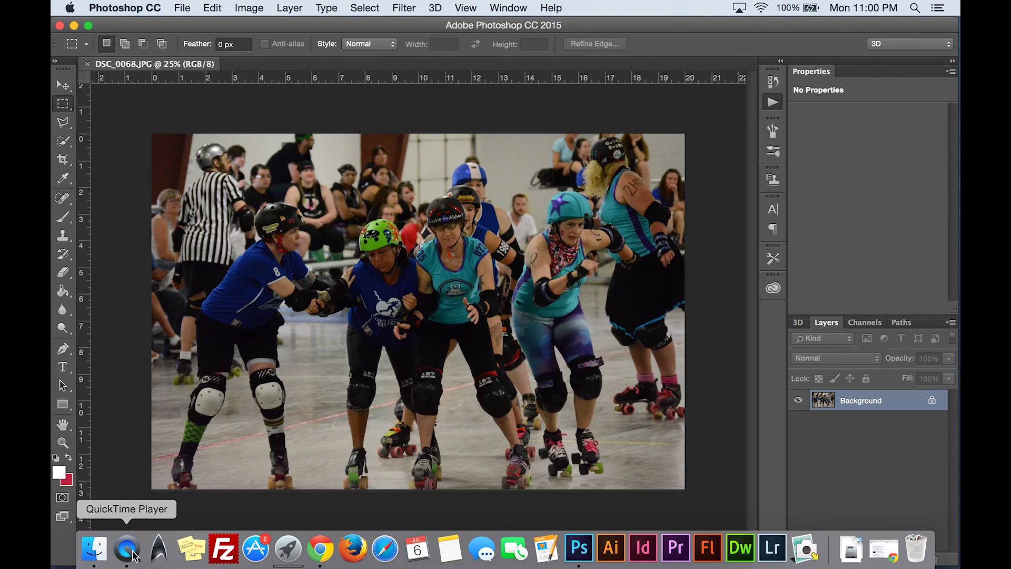
left_click(133, 556)
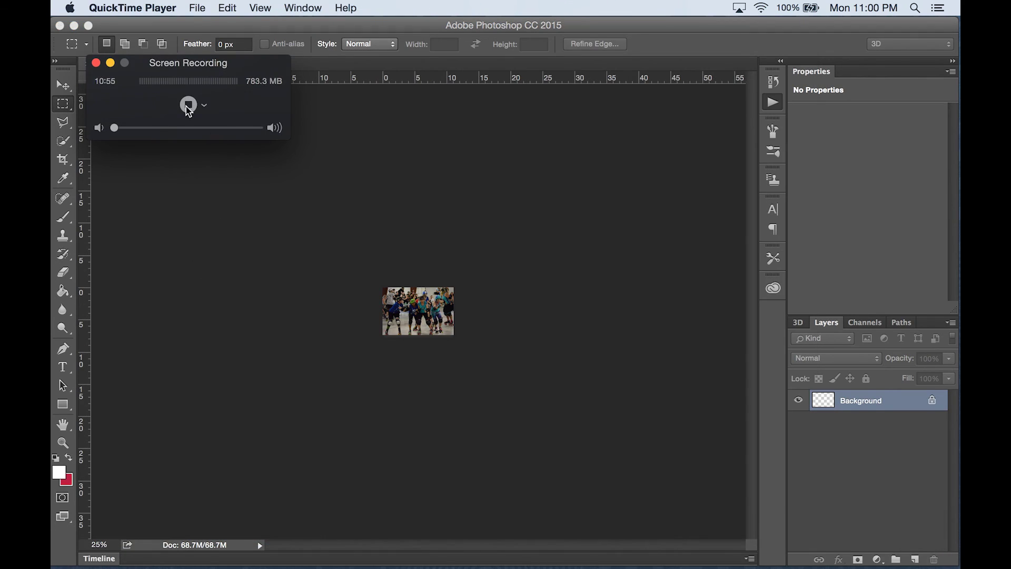